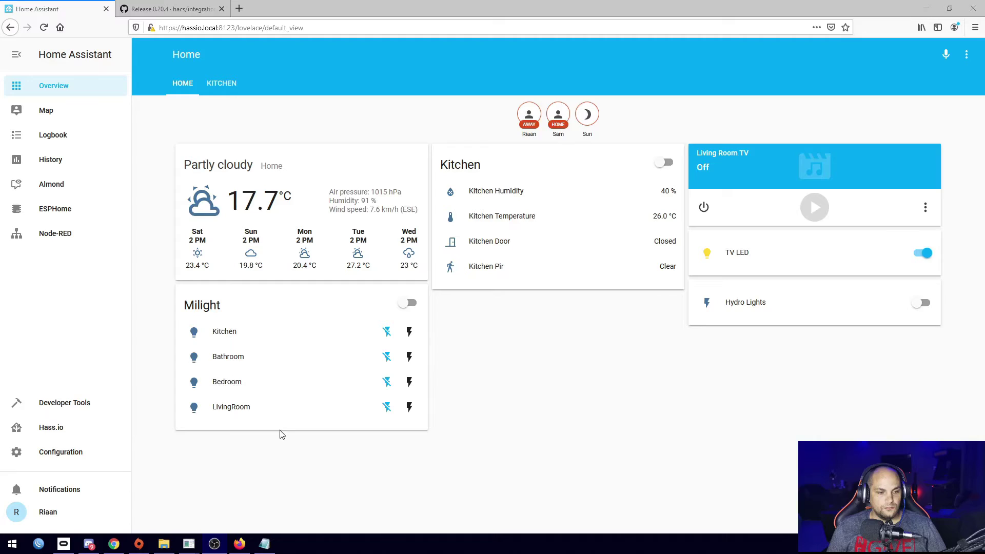
# Look through the Kitchen and Home views of the Home Assistant dashboard.
pyautogui.click(573, 367)
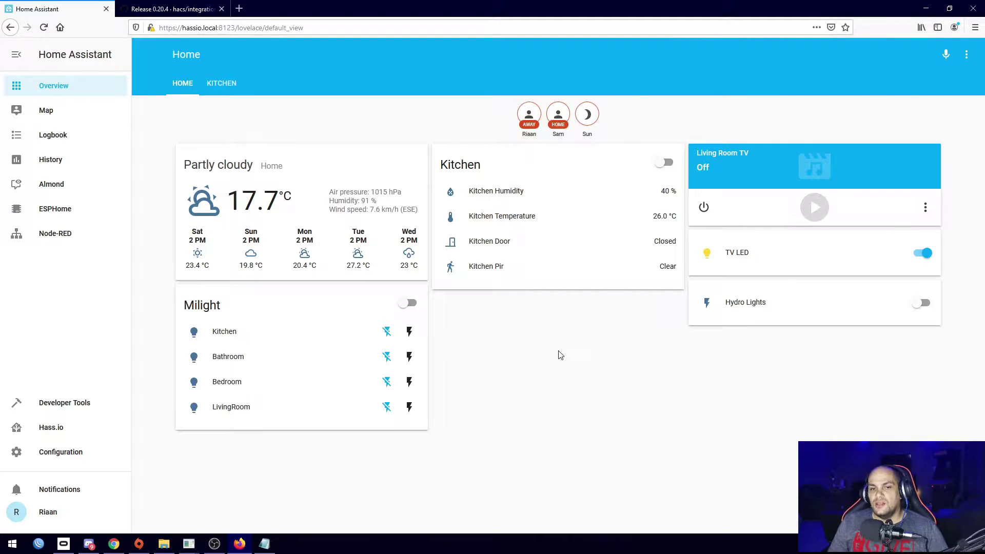
pyautogui.click(218, 86)
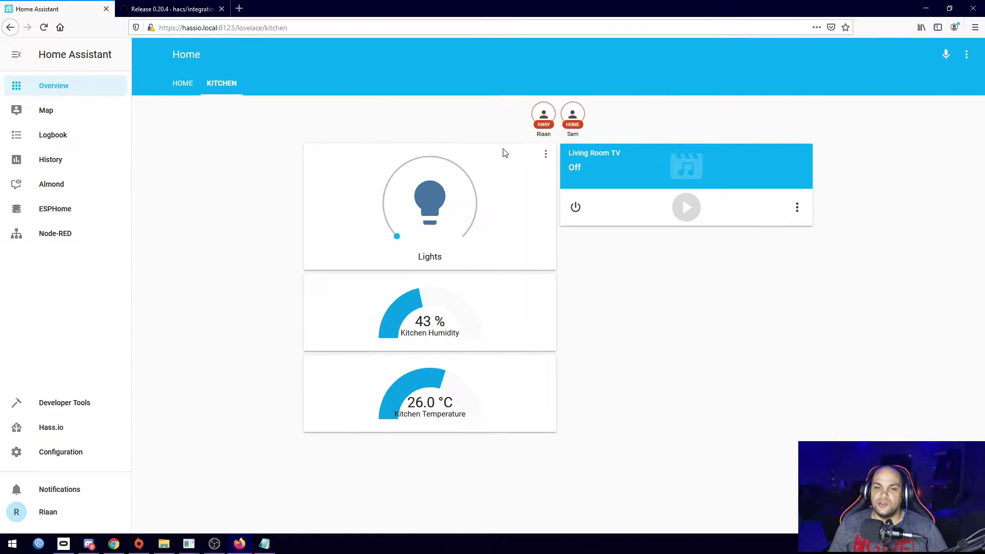
pyautogui.click(182, 83)
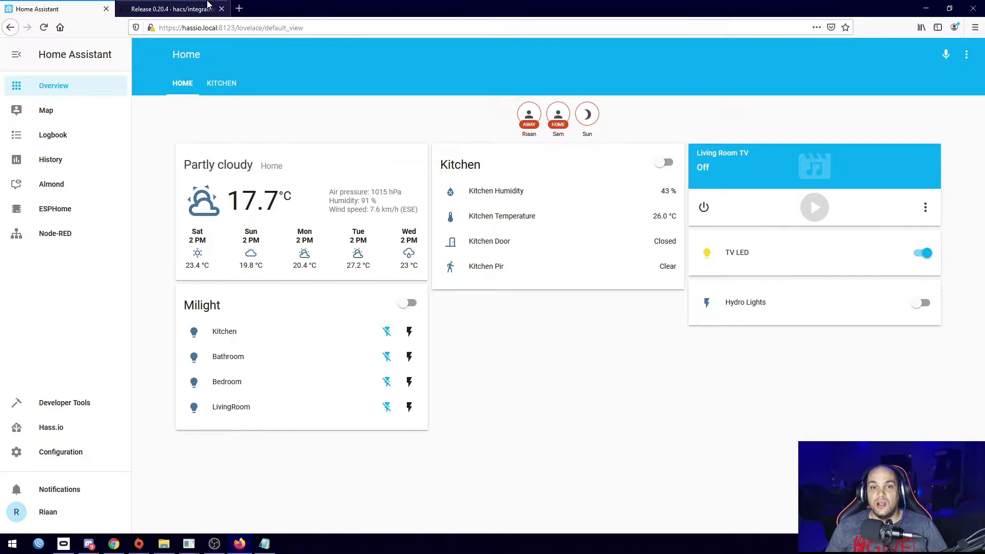
# Download hacs.zip from the HACS 0.20.4 release assets and confirm the download.
pyautogui.click(169, 9)
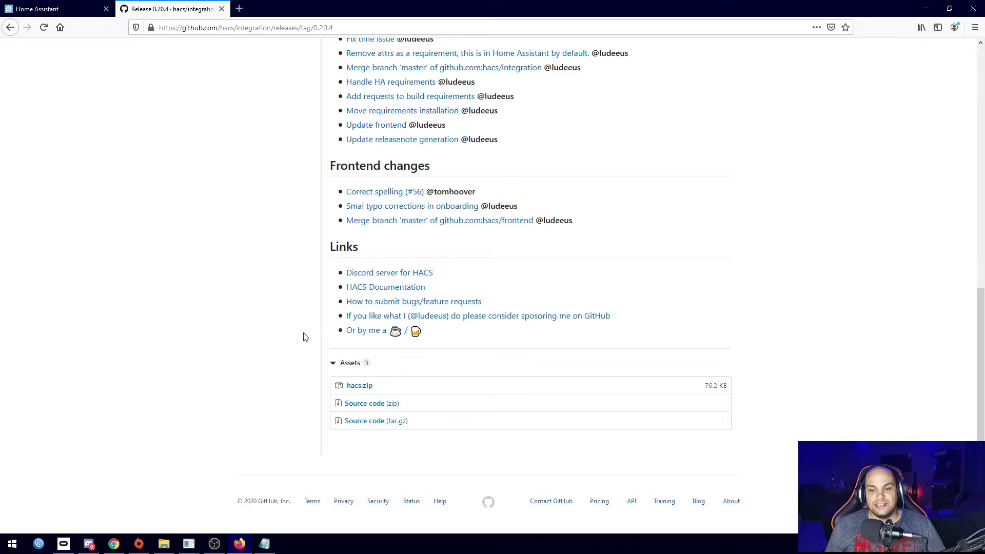
pyautogui.scroll(10, 308, 338)
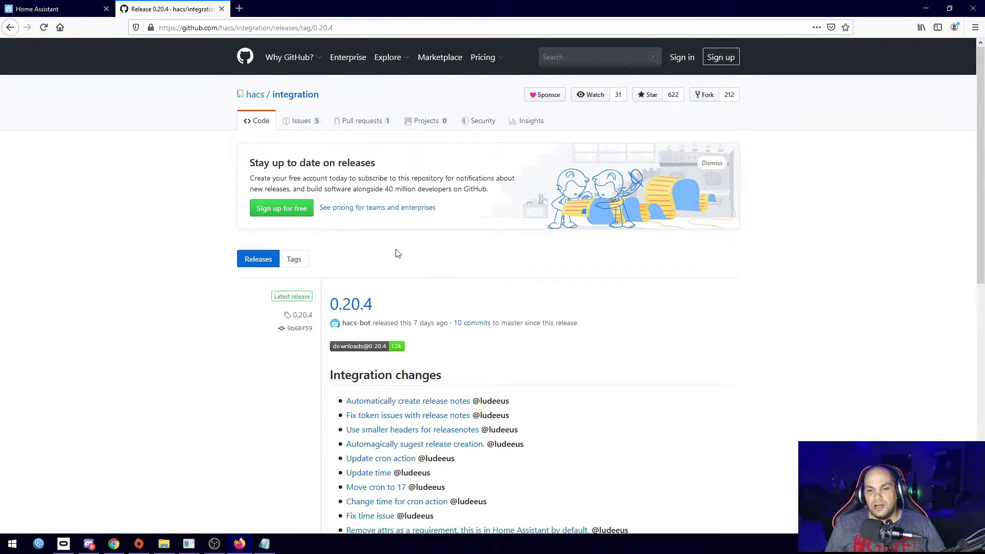
pyautogui.scroll(-6, 394, 254)
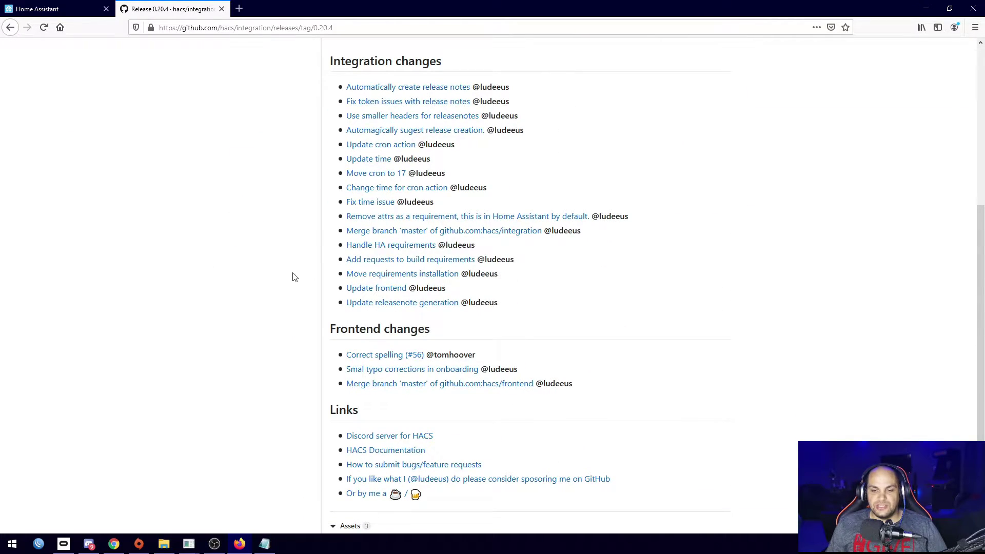
pyautogui.scroll(-3, 293, 275)
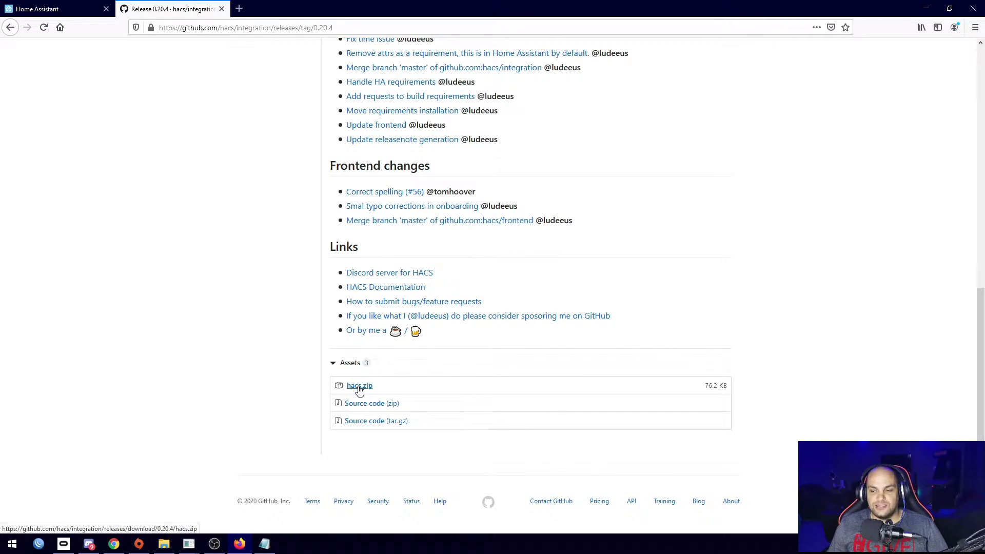
pyautogui.click(360, 389)
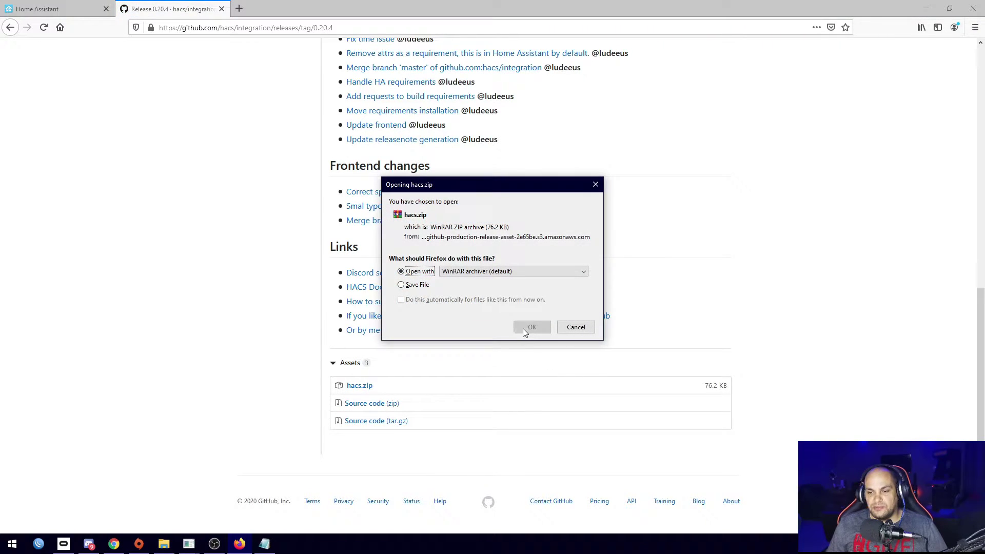
pyautogui.click(532, 329)
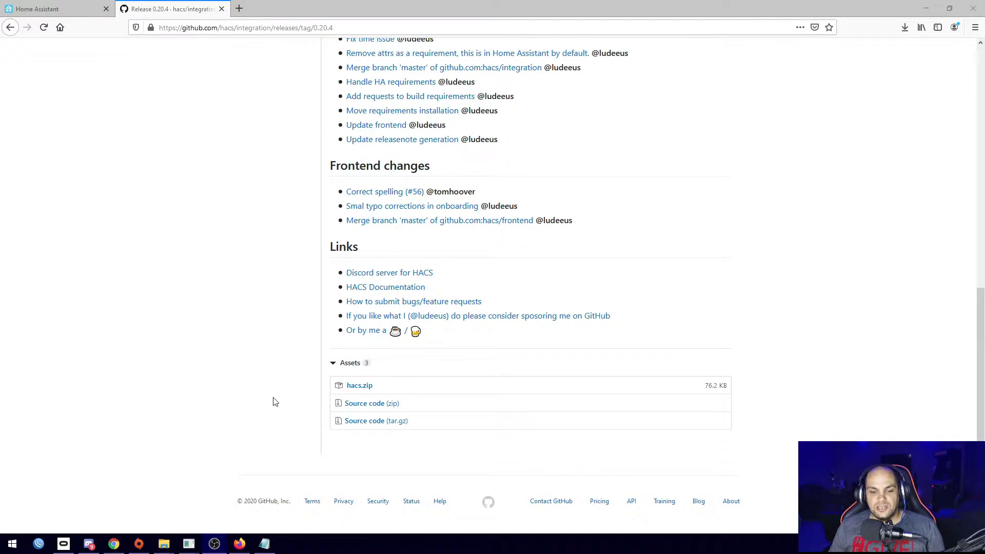
pyautogui.moveTo(167, 549)
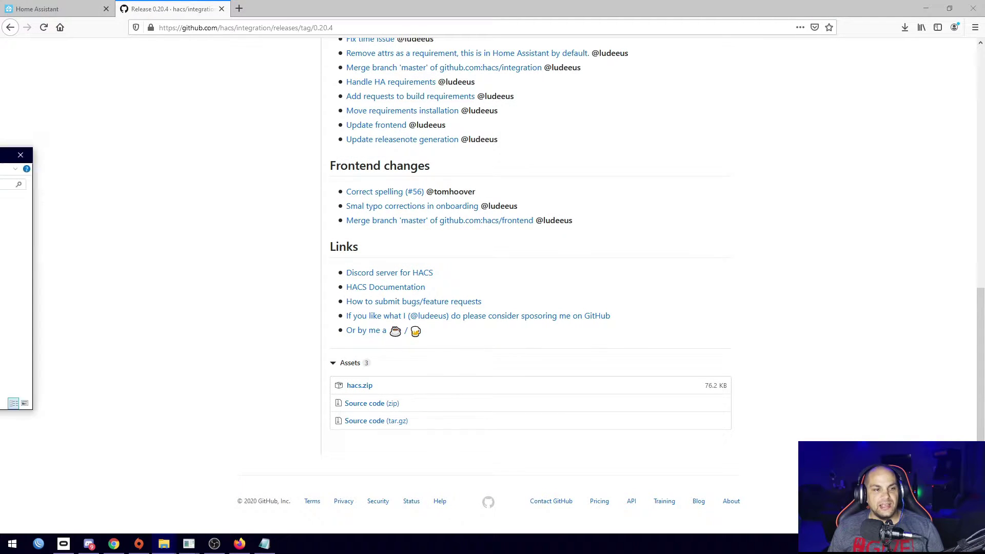
pyautogui.moveTo(770, 191); pyautogui.dragTo(984, 119)
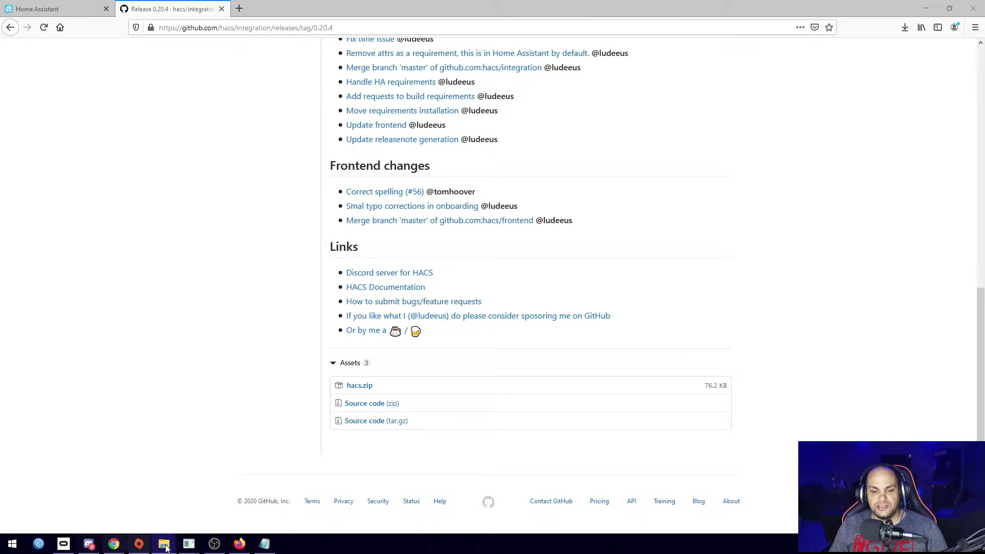
# Bring up the hassio.local share, check its network path, and open the config folder.
pyautogui.moveTo(165, 548)
pyautogui.click(128, 508)
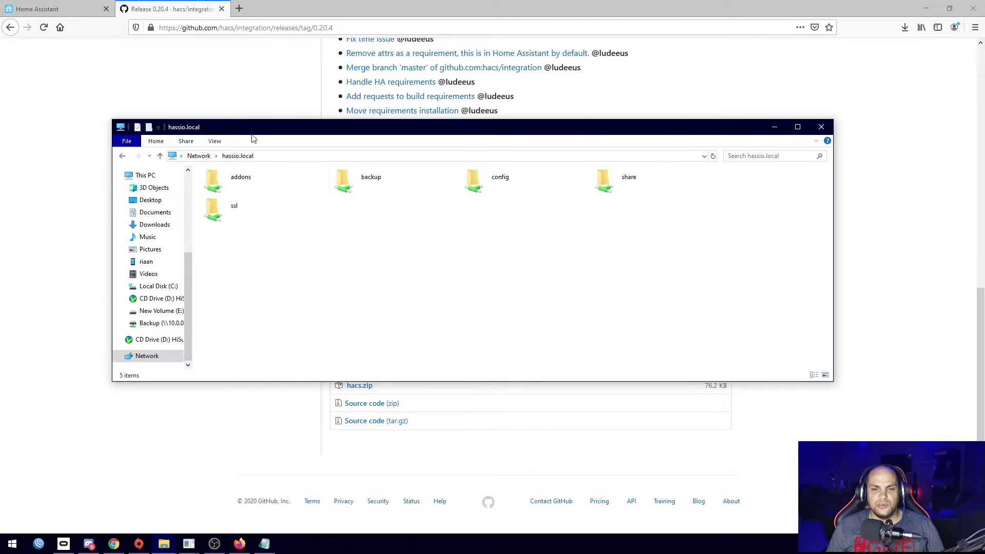
pyautogui.click(282, 156)
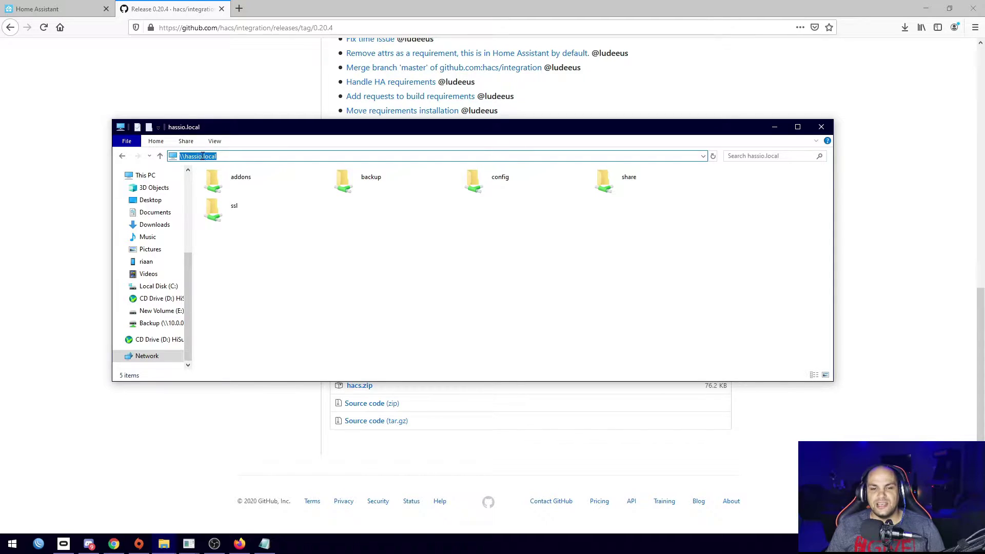
pyautogui.click(225, 157)
pyautogui.click(290, 237)
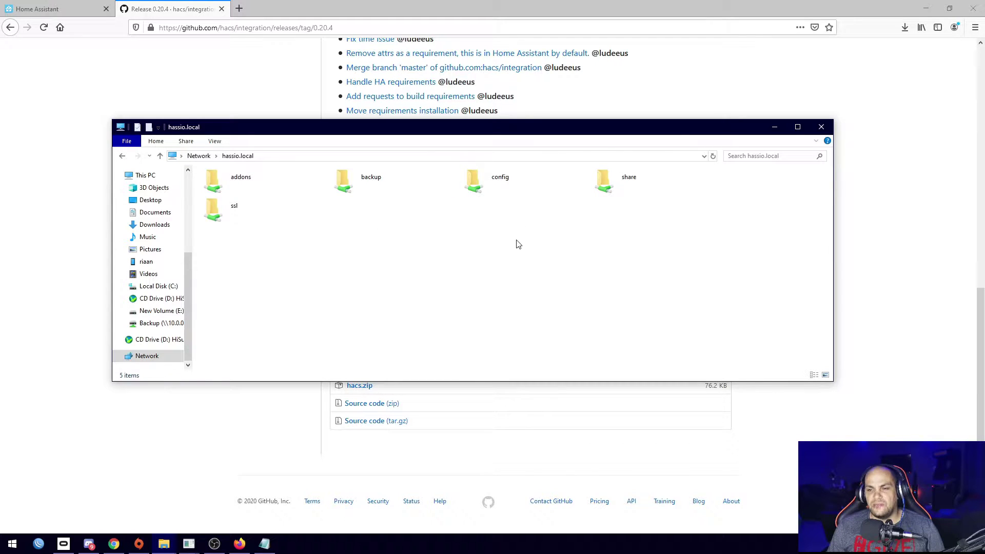
pyautogui.moveTo(530, 130); pyautogui.dragTo(490, 118)
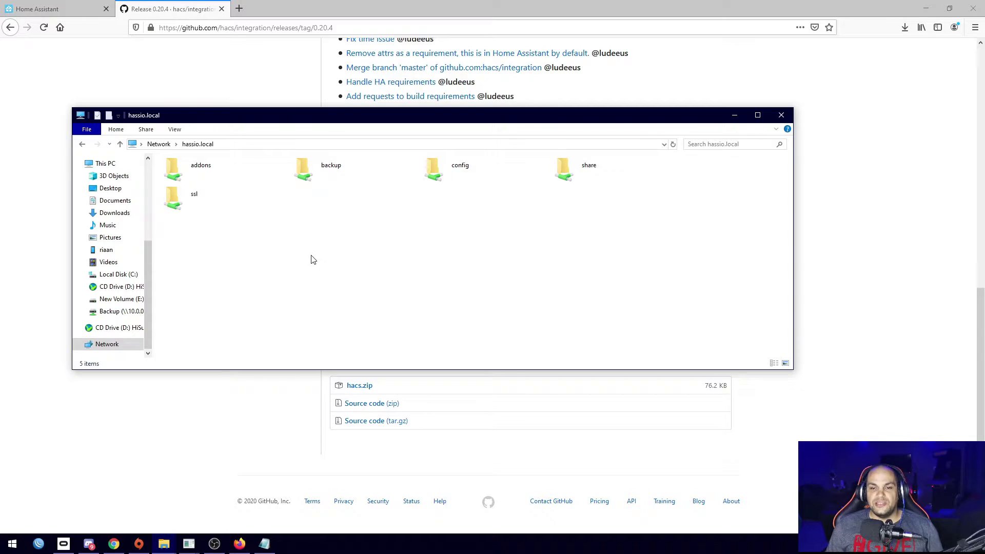
pyautogui.doubleClick(445, 175)
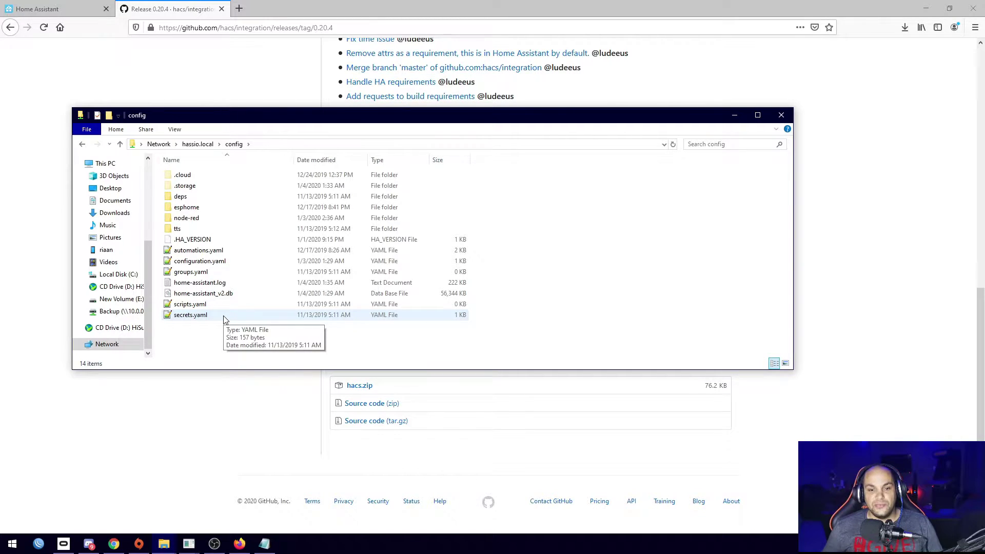
# Add a new folder named custom_components inside config and open it.
pyautogui.rightClick(189, 336)
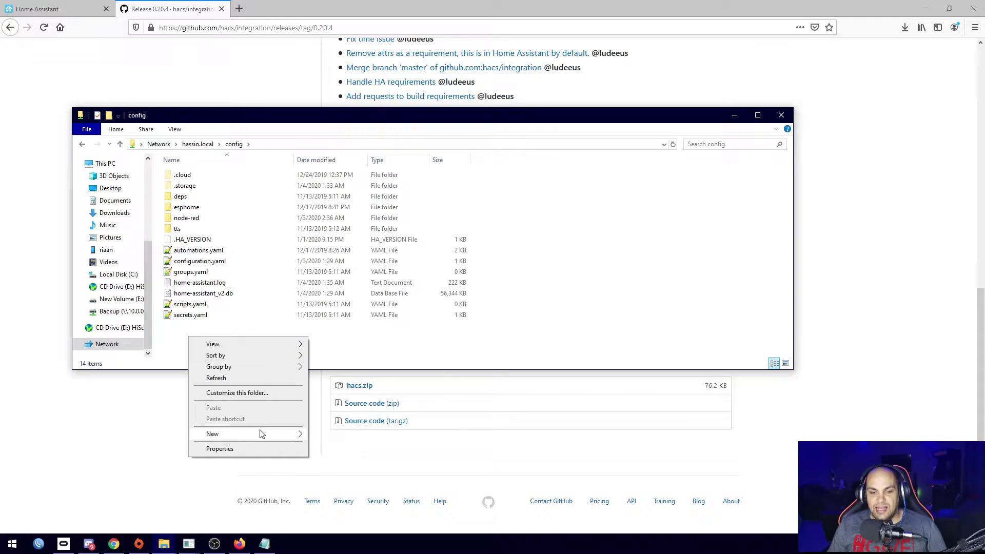
pyautogui.moveTo(262, 434)
pyautogui.click(343, 317)
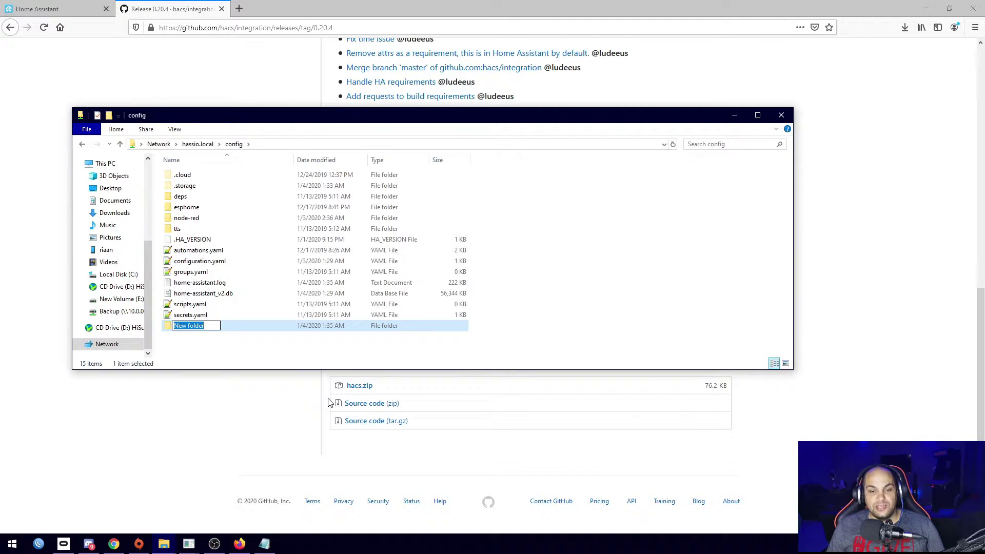
pyautogui.write('custom_components')
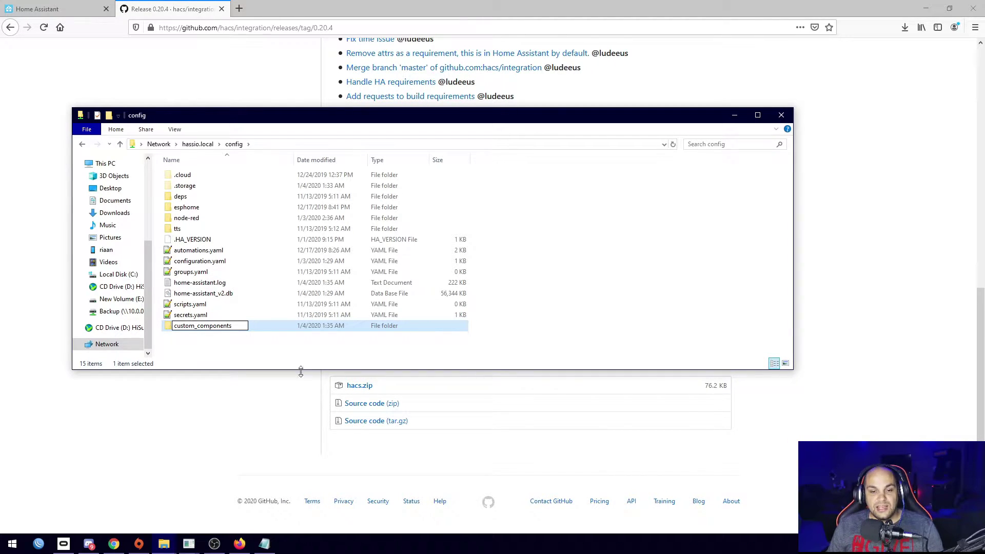
pyautogui.click(205, 334)
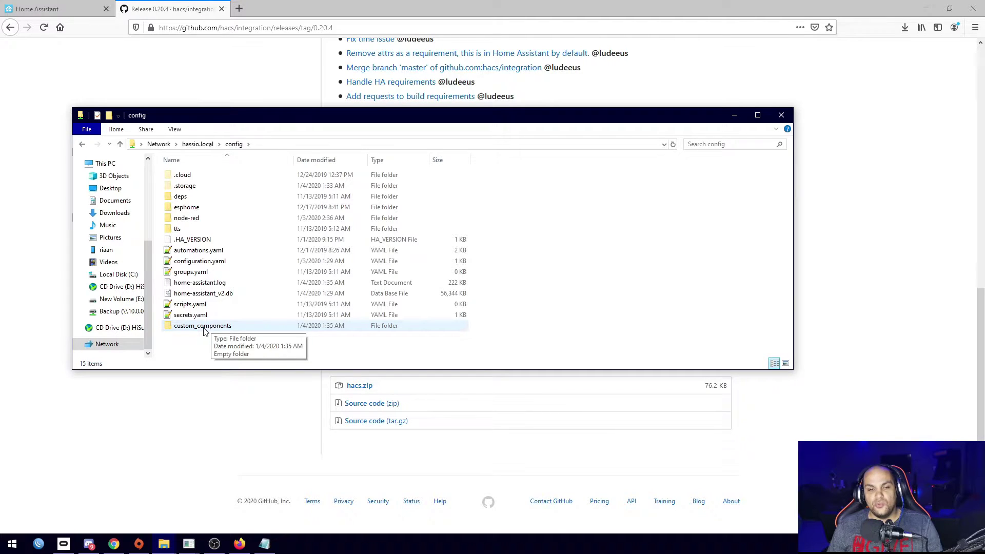
pyautogui.doubleClick(204, 327)
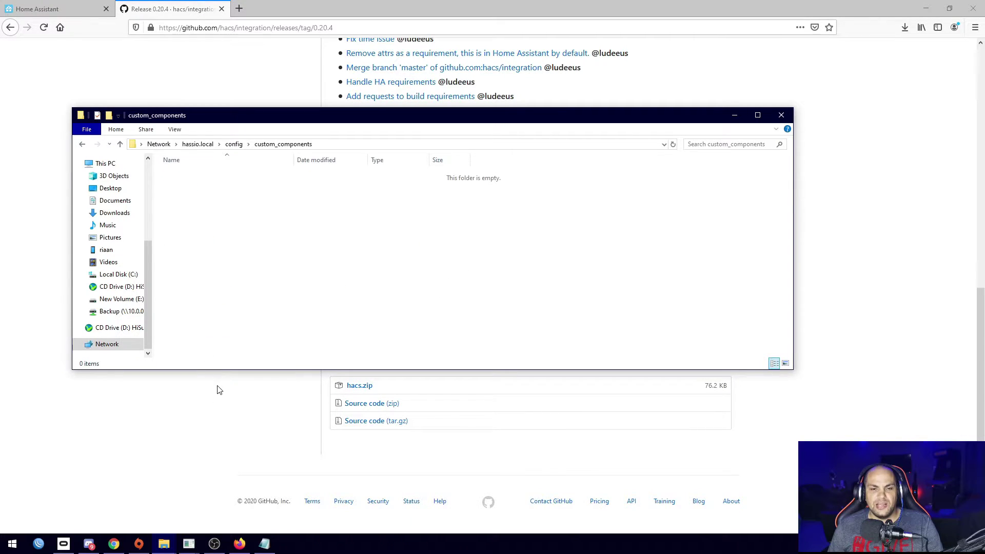
# Inspect the downloaded hacs.zip in WinRAR, then drop it onto the custom_components folder.
pyautogui.click(164, 544)
pyautogui.moveTo(761, 255); pyautogui.dragTo(875, 218)
pyautogui.doubleClick(438, 274)
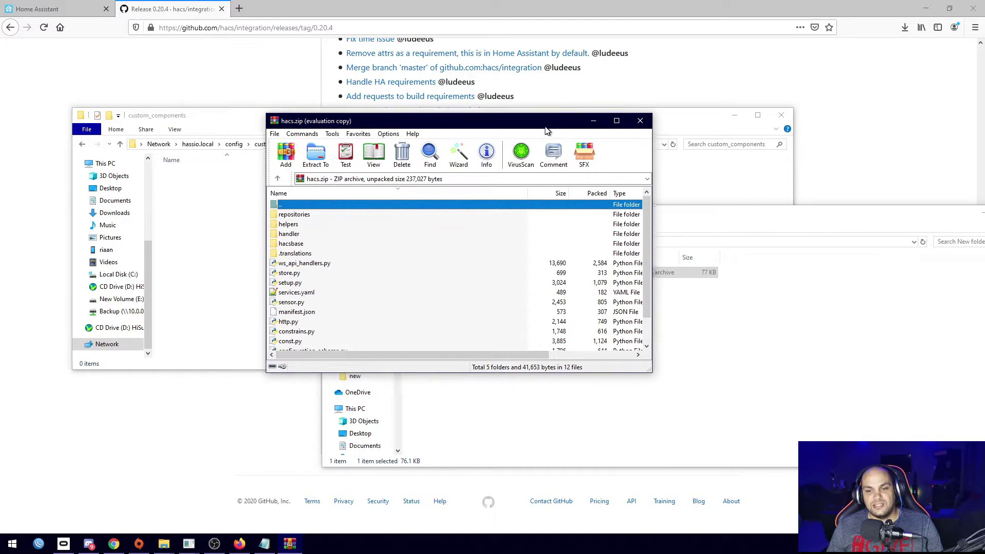
pyautogui.scroll(-1, 366, 298)
pyautogui.scroll(1, 604, 219)
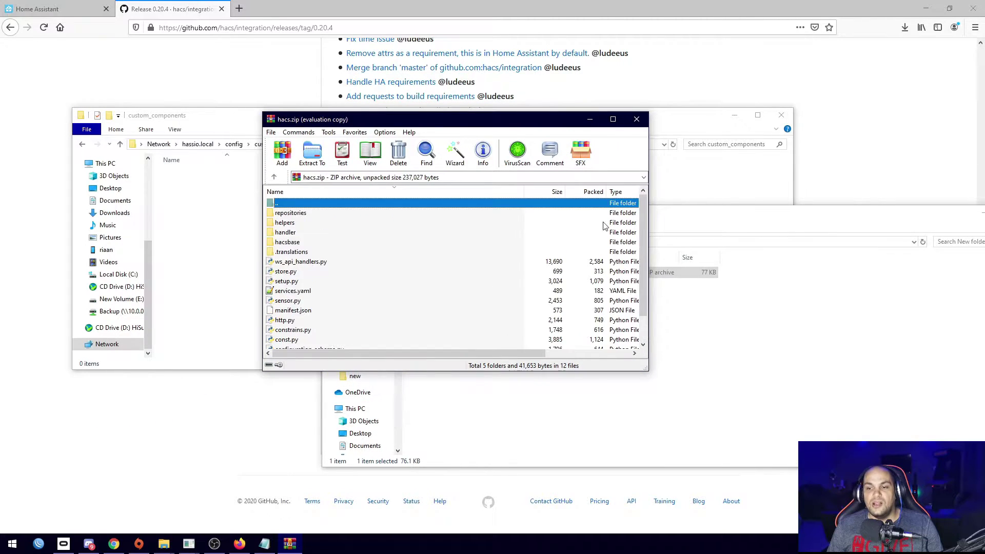
pyautogui.click(637, 119)
pyautogui.moveTo(435, 274); pyautogui.dragTo(209, 208)
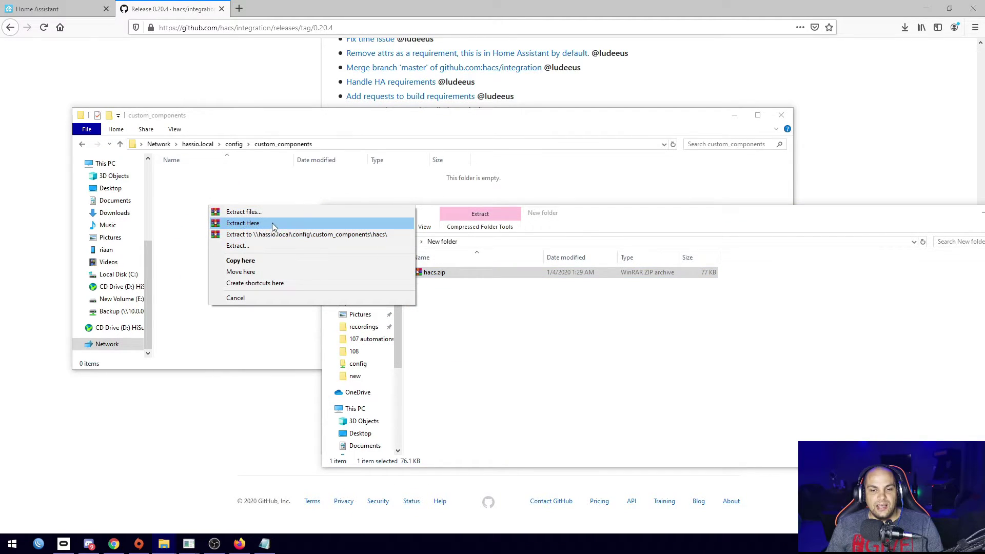
# Extract hacs.zip to \hassio.local\config\custom_components\hacs\.
pyautogui.click(288, 234)
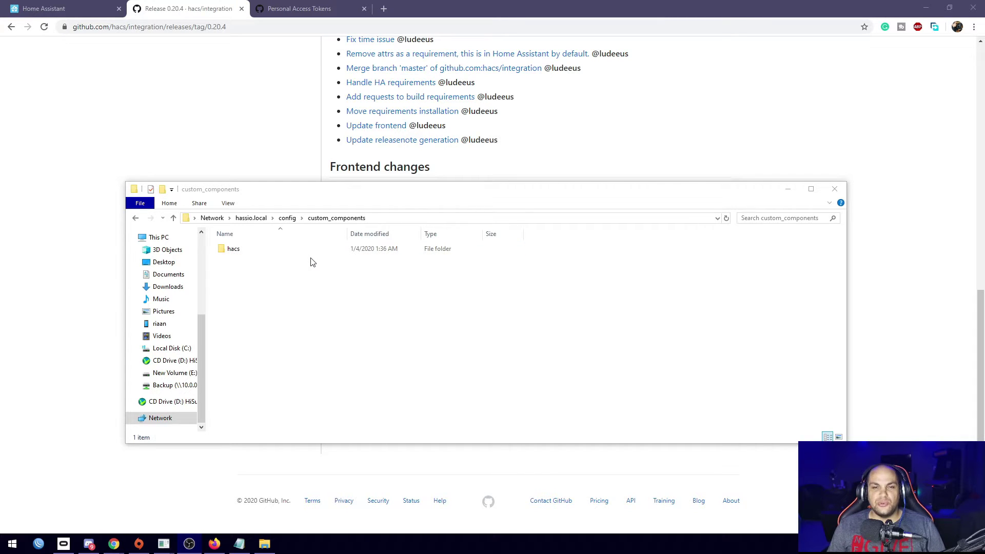
# Generate a new GitHub personal access token with the note 'HACSs'.
pyautogui.click(300, 7)
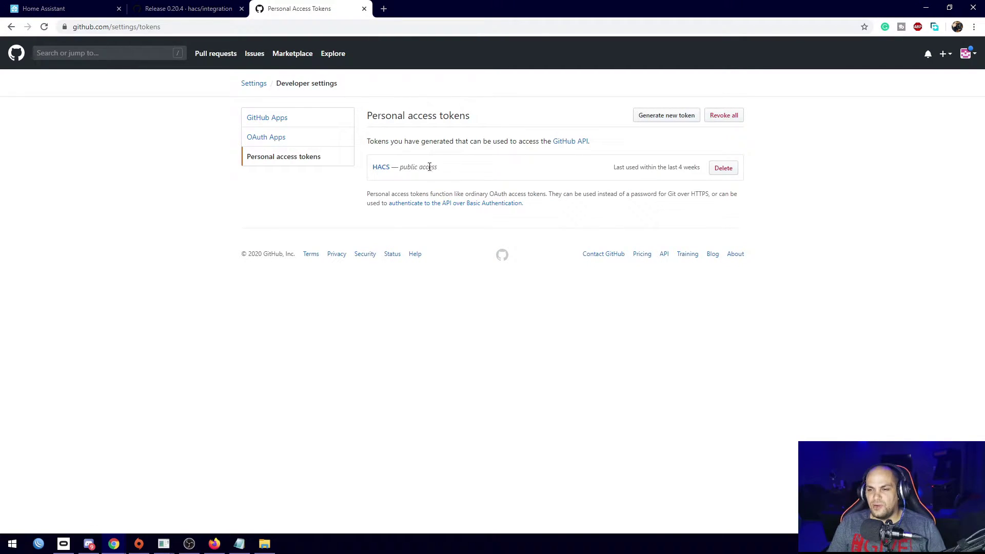
pyautogui.click(661, 119)
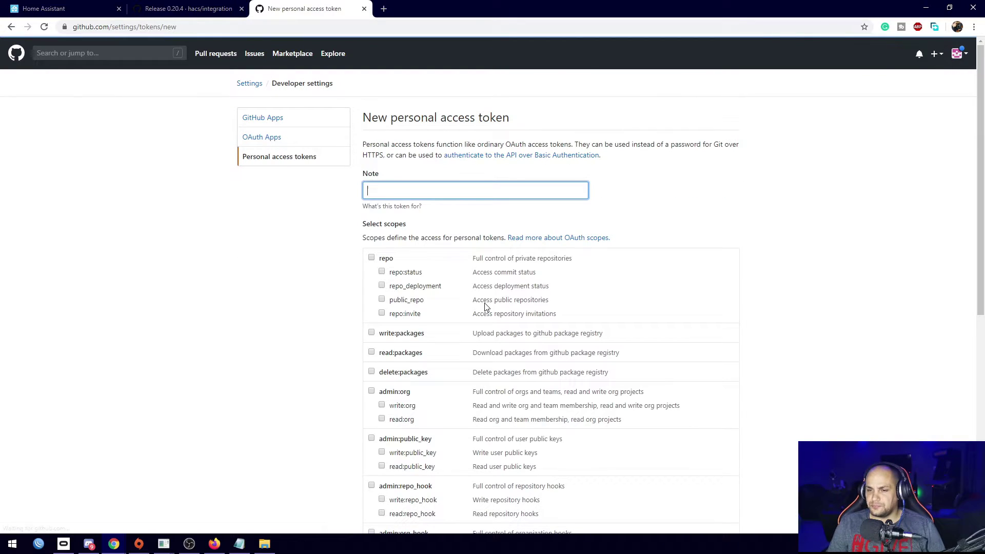
pyautogui.click(416, 189)
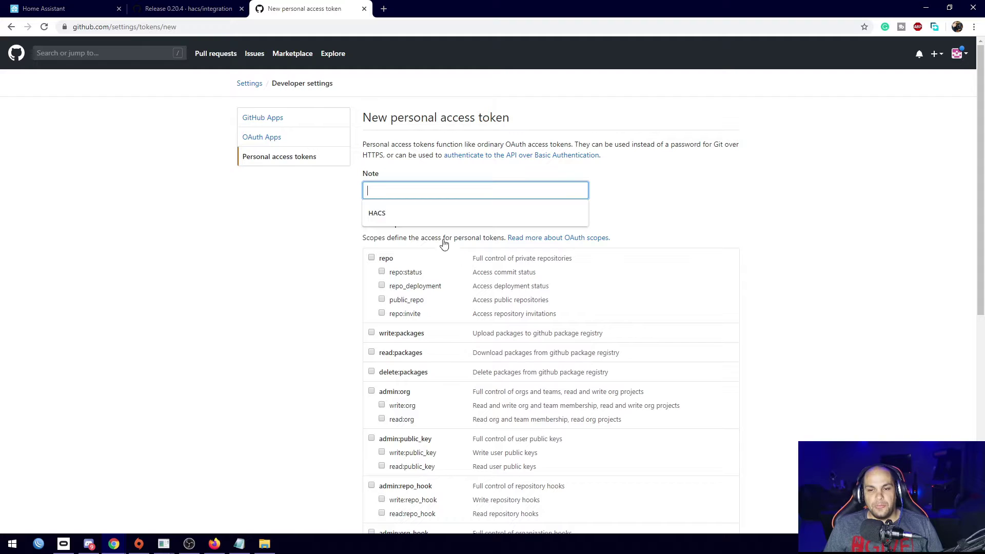
pyautogui.press('Down')
pyautogui.press('Return')
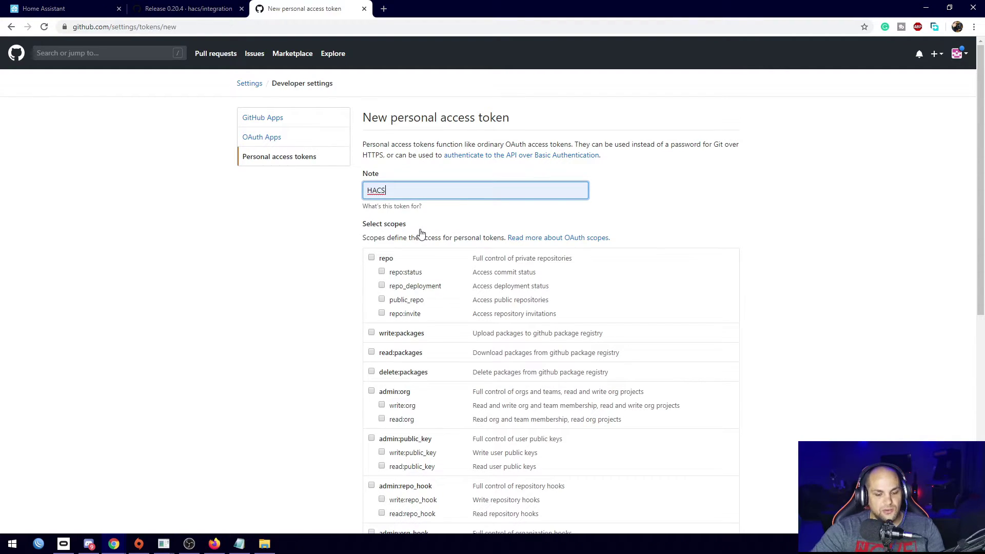
pyautogui.write('s')
pyautogui.click(311, 260)
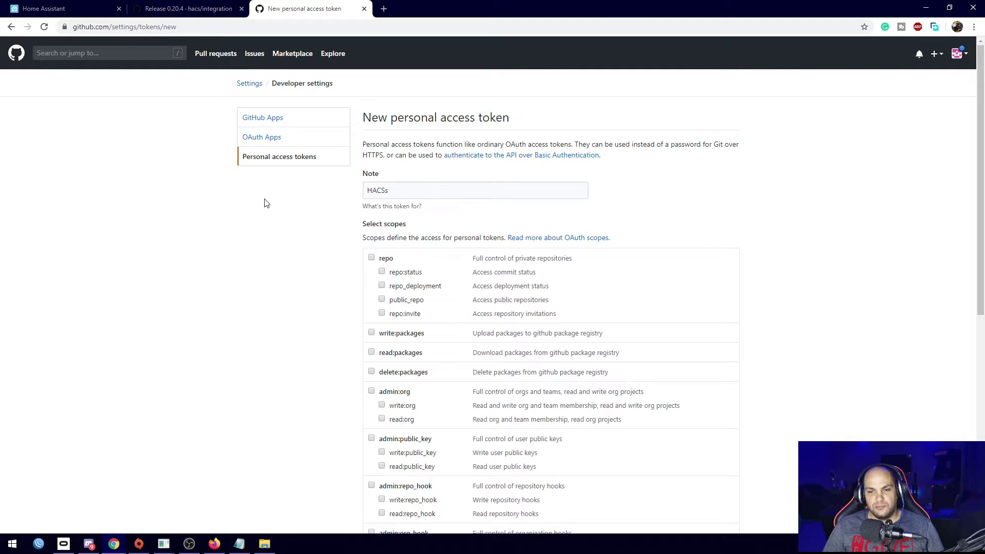
pyautogui.scroll(-8, 468, 210)
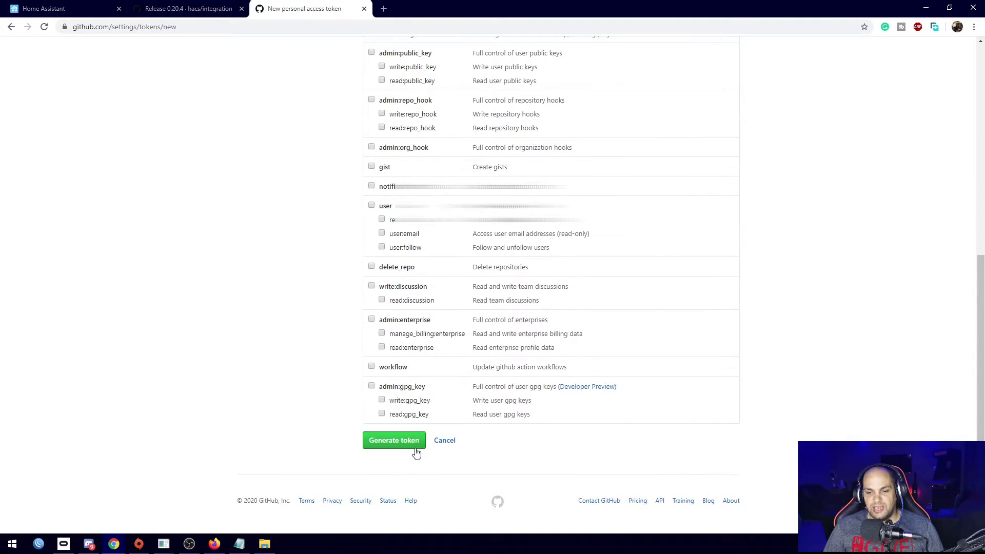
pyautogui.click(409, 442)
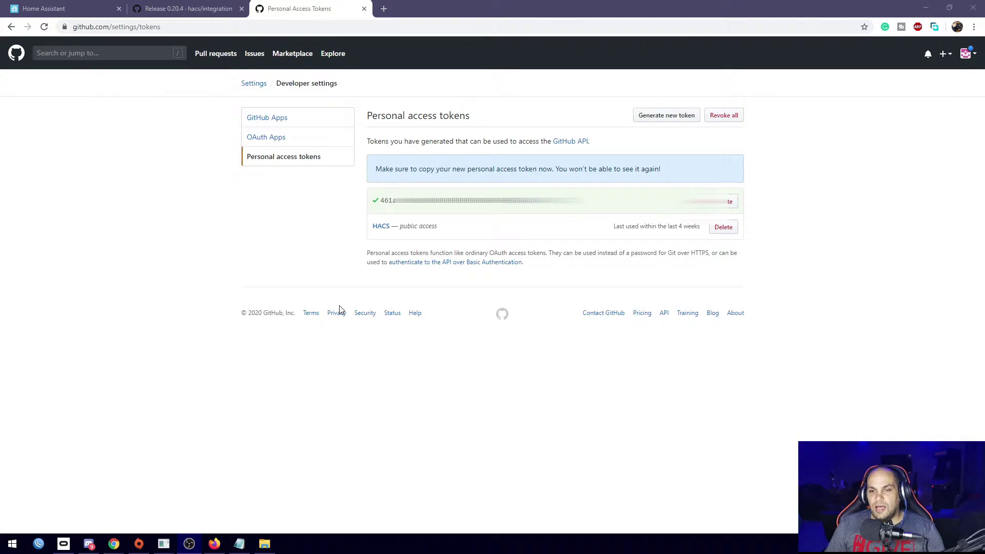
# Copy the new token and bring back the custom_components folder showing hacs.
pyautogui.moveTo(382, 200); pyautogui.dragTo(577, 201)
pyautogui.rightClick(531, 205)
pyautogui.click(544, 229)
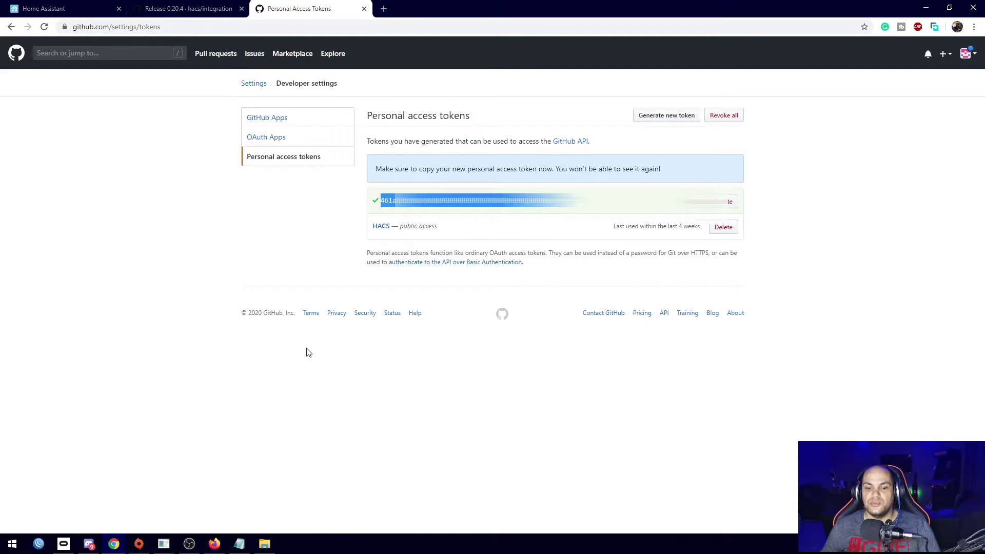
pyautogui.click(264, 543)
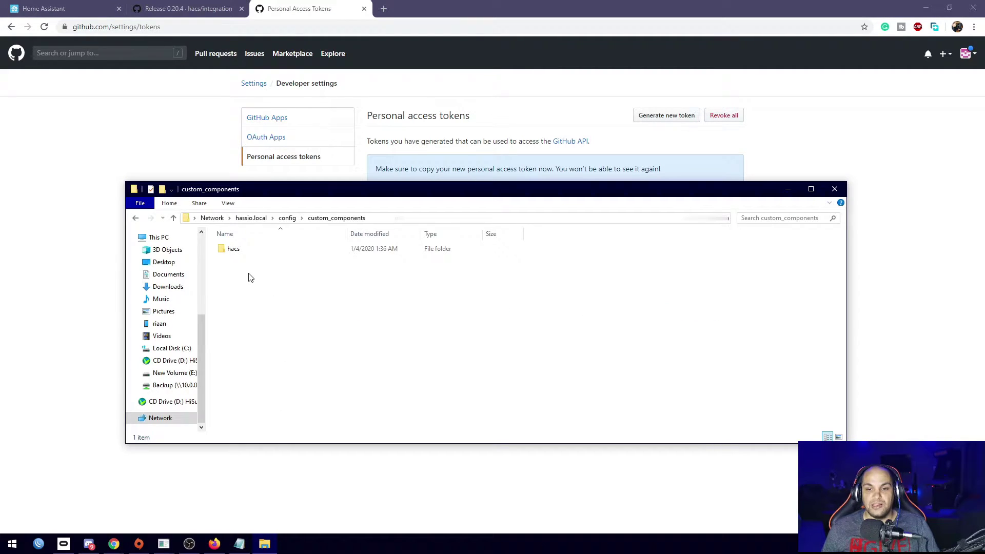
# Go up to the config folder, then return to the GitHub tokens page.
pyautogui.click(289, 219)
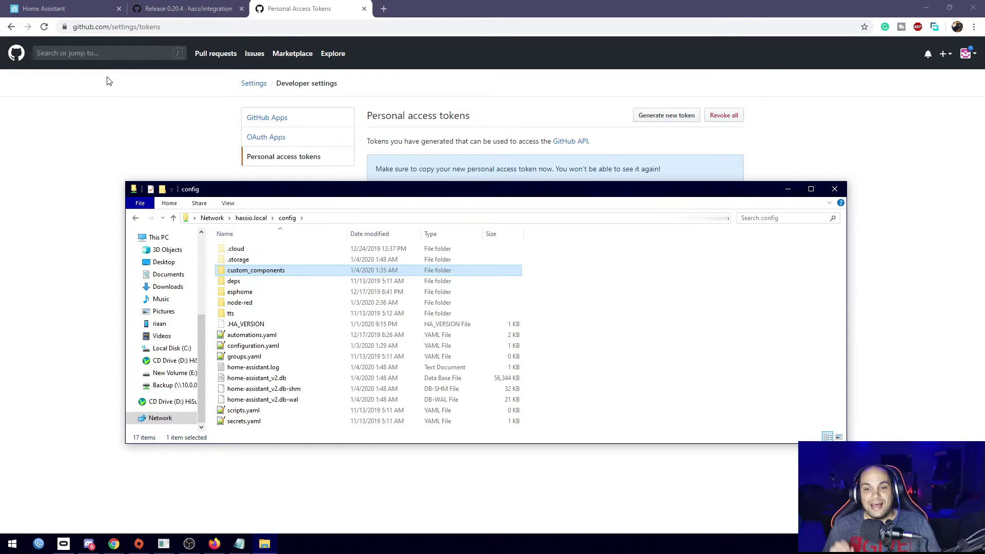
pyautogui.click(158, 149)
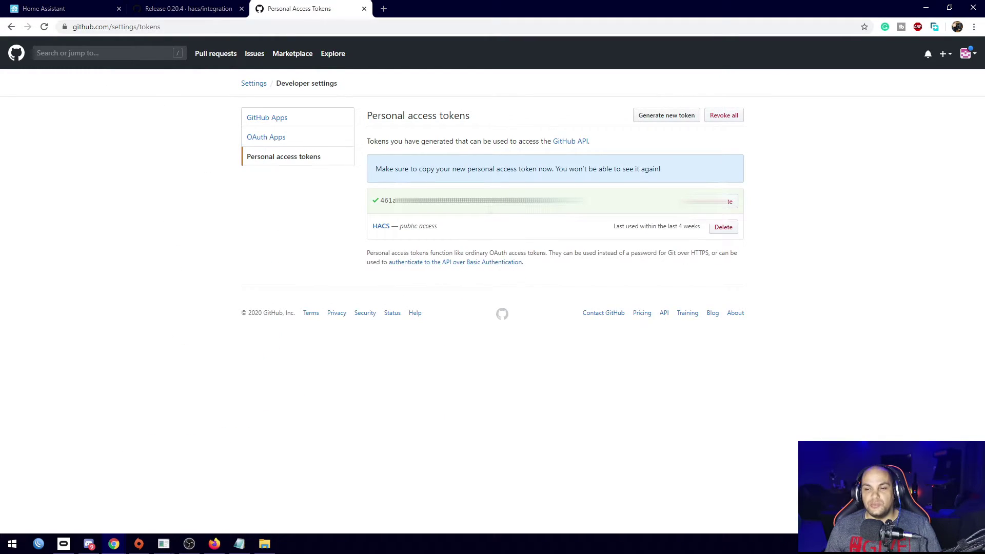
# Copy the token again and switch to the Home Assistant tab with Ctrl+1.
pyautogui.moveTo(585, 201); pyautogui.dragTo(380, 200)
pyautogui.rightClick(389, 202)
pyautogui.click(411, 210)
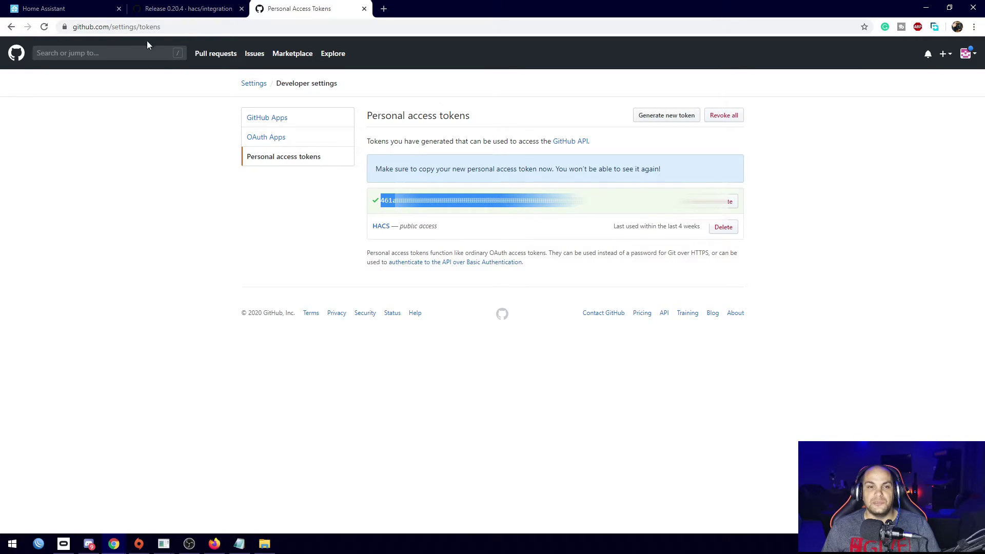
pyautogui.hotkey('ctrl', '1')
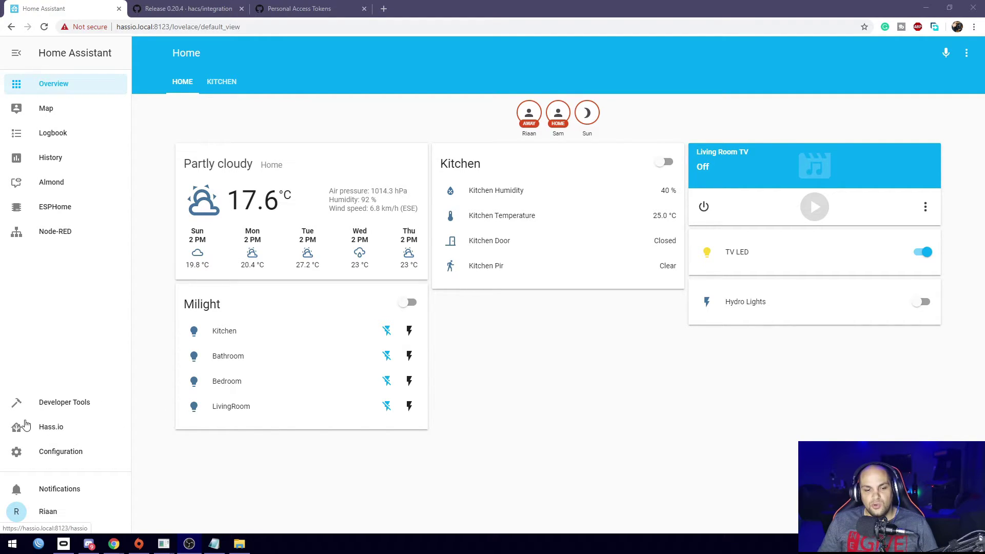
# Add the HACS (Home Assistant Community Store) integration from Configuration > Integrations.
pyautogui.click(64, 452)
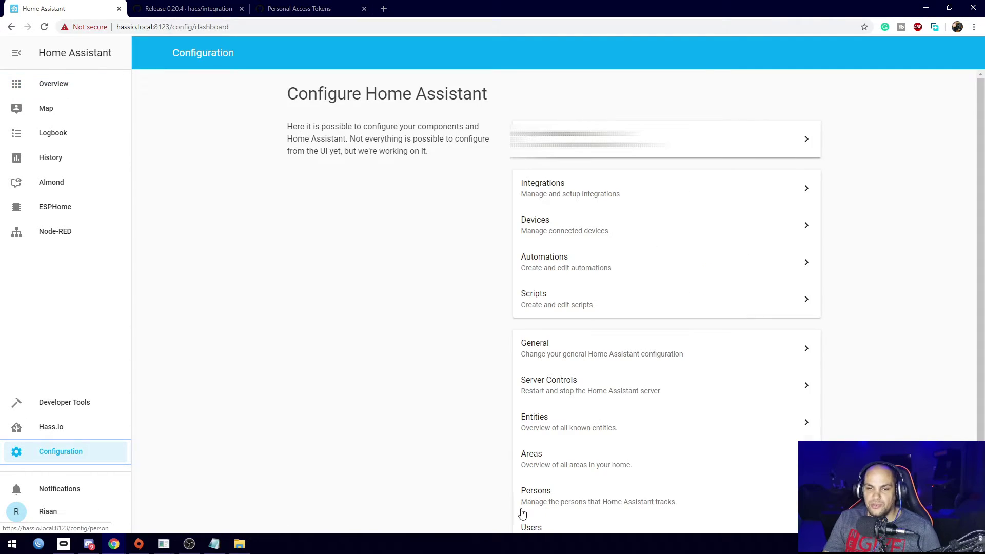
pyautogui.click(554, 193)
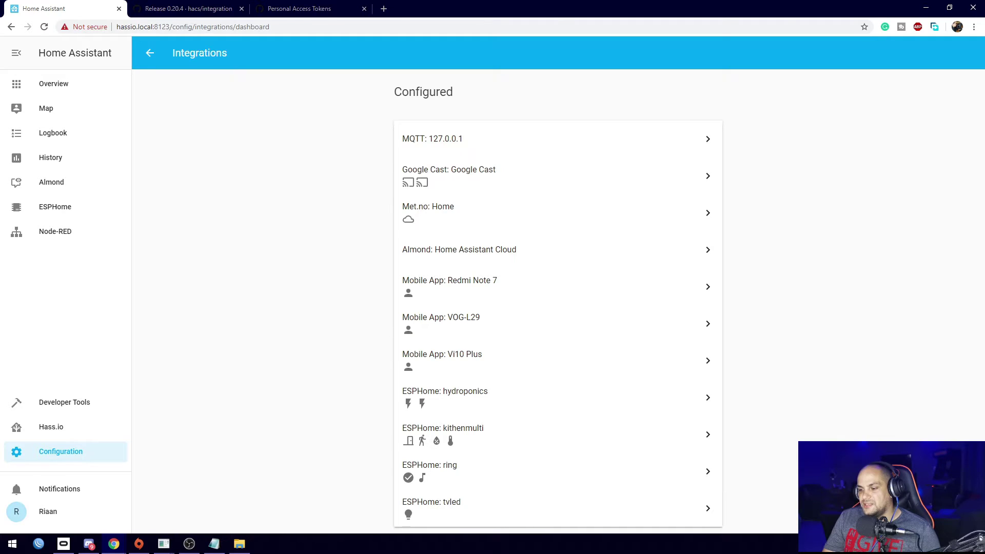
pyautogui.click(959, 509)
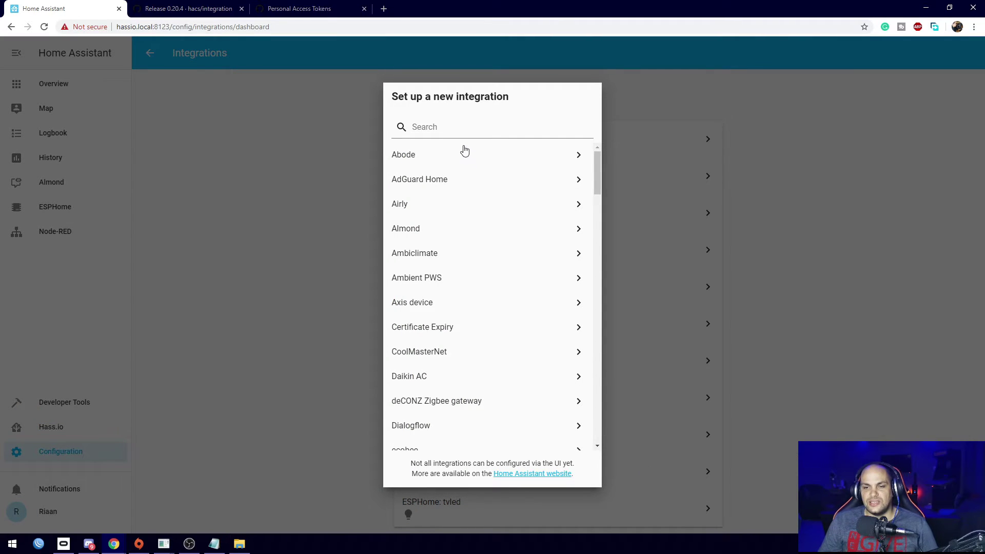
pyautogui.click(461, 128)
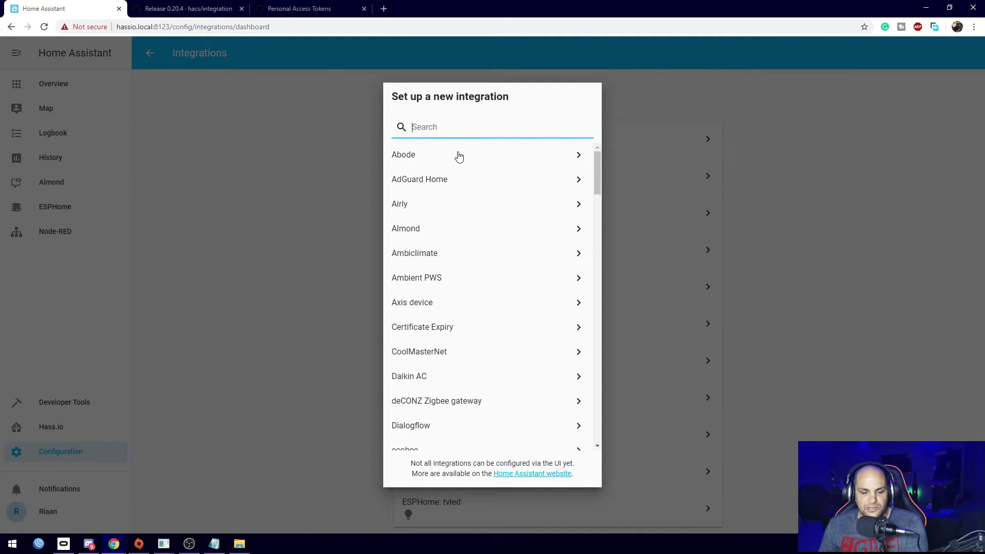
pyautogui.write('h')
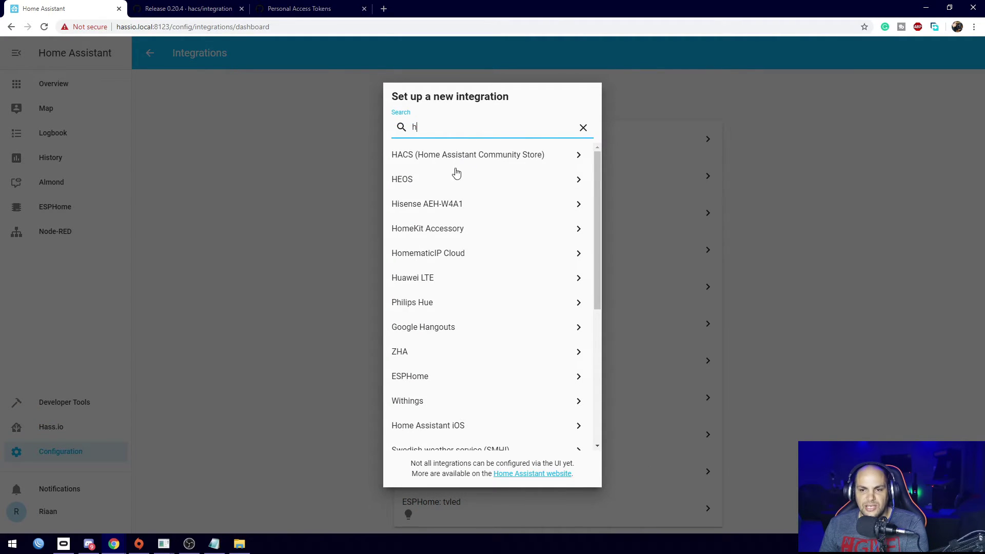
pyautogui.click(434, 155)
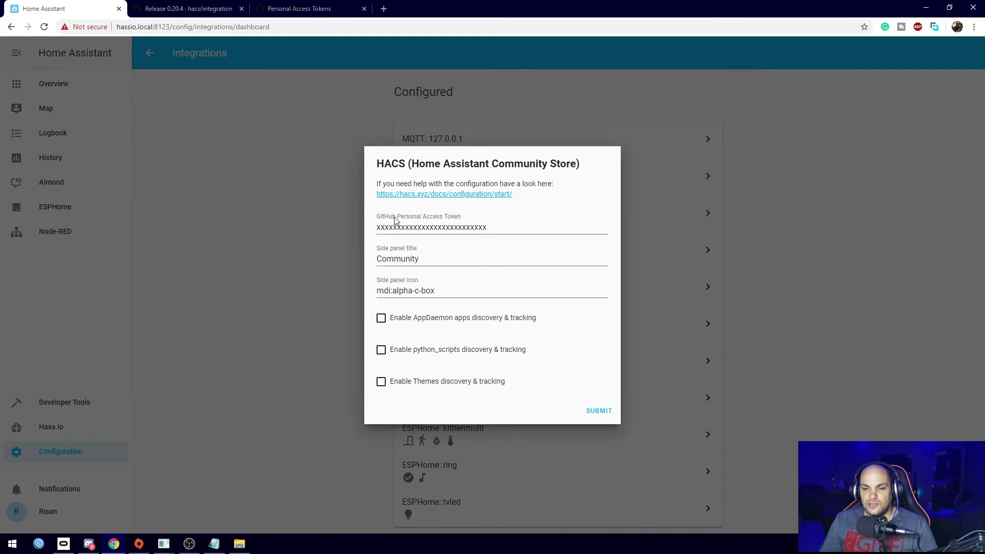
# Paste the GitHub token into the token field and set the side panel title to Sore.
pyautogui.moveTo(503, 228); pyautogui.dragTo(291, 221)
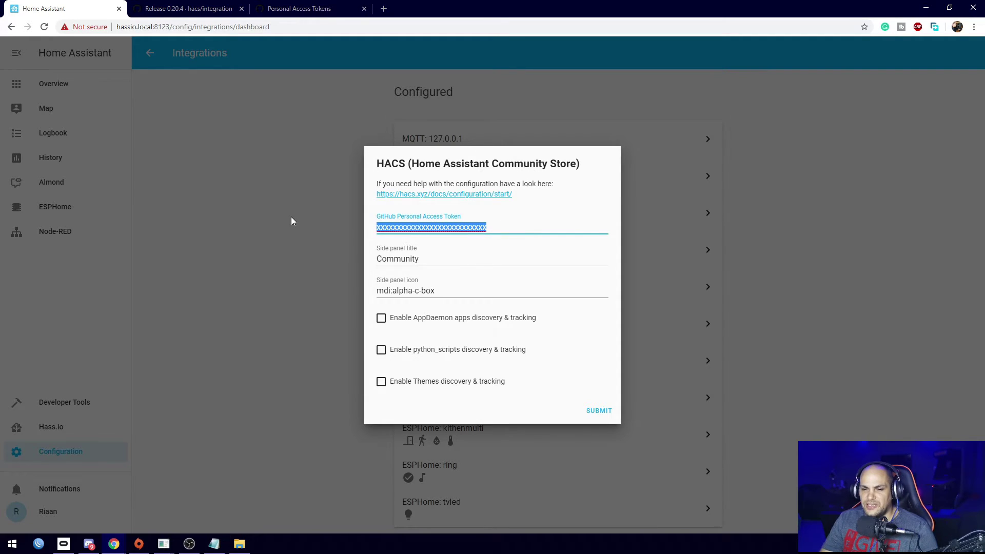
pyautogui.hotkey('ctrl', 'v')
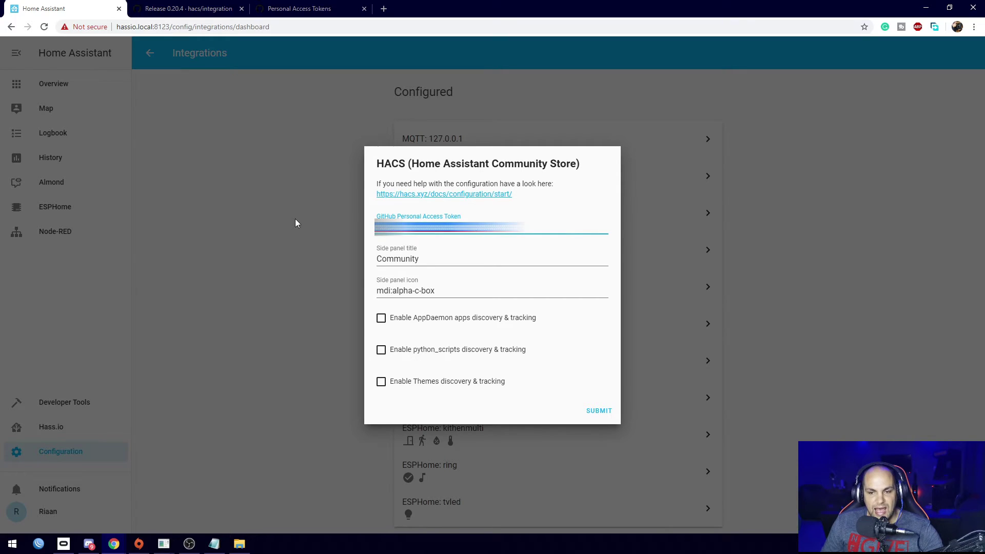
pyautogui.moveTo(447, 258); pyautogui.dragTo(273, 253)
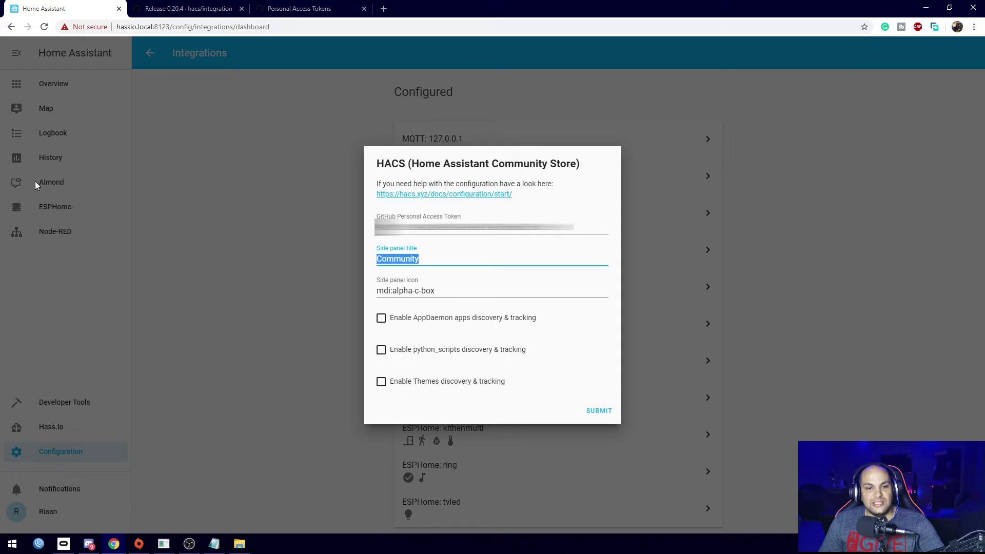
pyautogui.moveTo(436, 254); pyautogui.dragTo(287, 256)
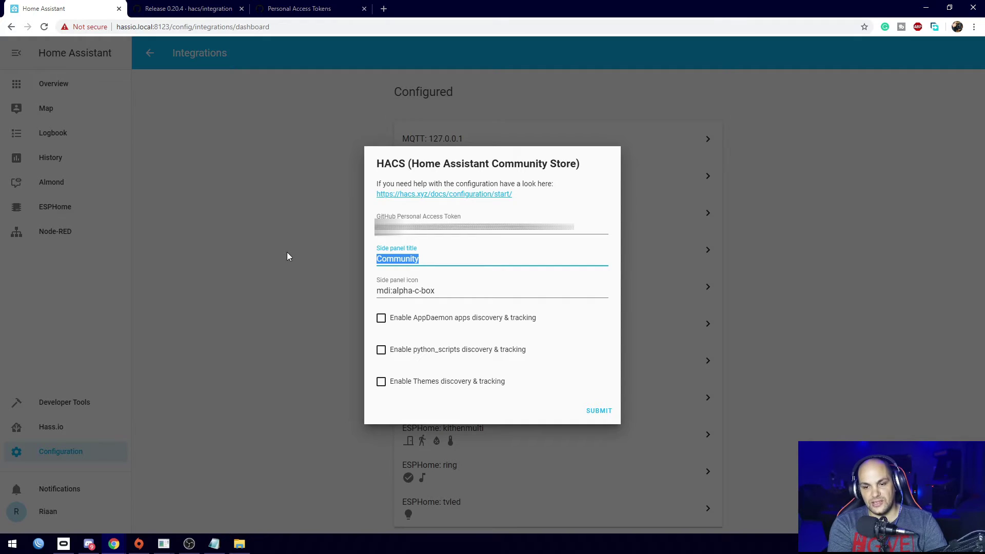
pyautogui.write('Sore')
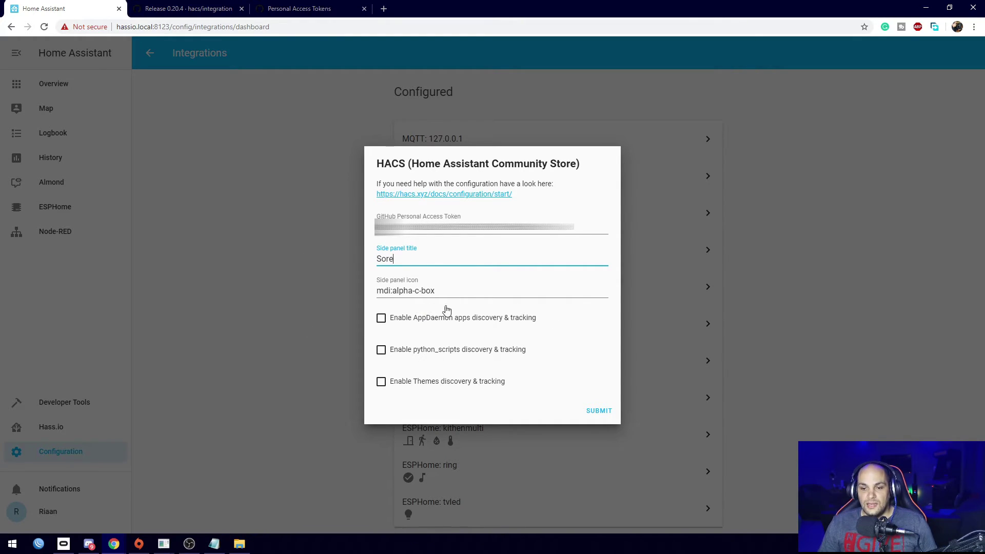
# Enable AppDaemon, python_scripts and Themes discovery, then submit the HACS configuration.
pyautogui.click(381, 318)
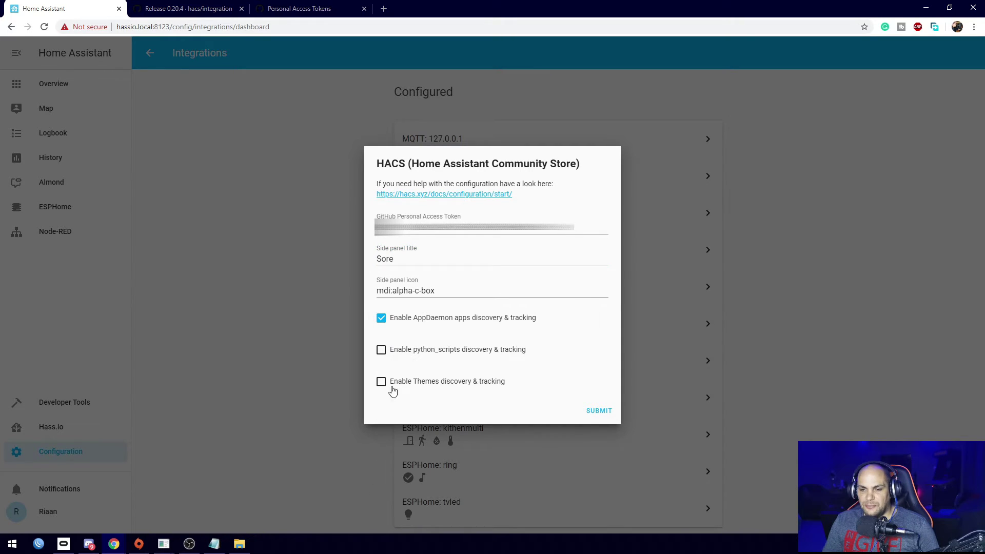
pyautogui.click(381, 350)
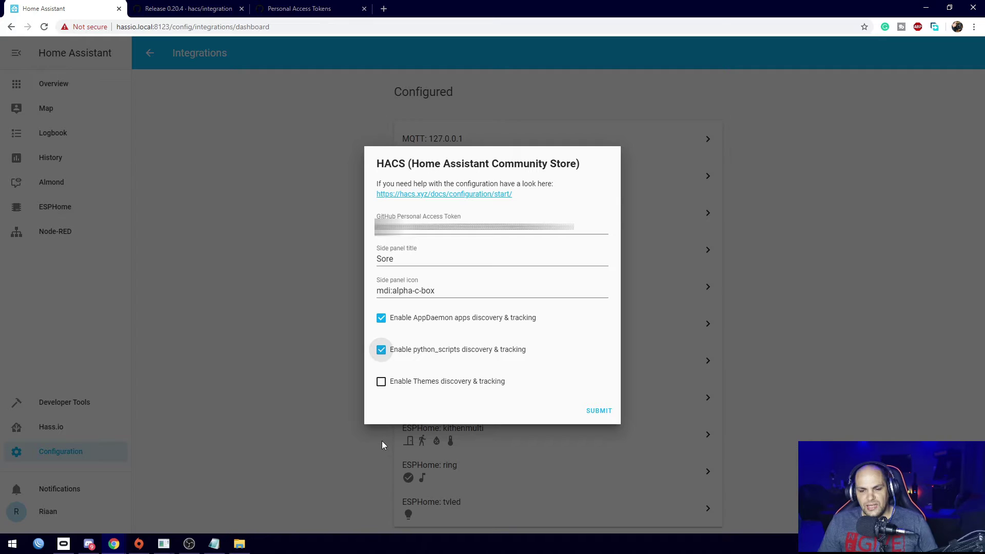
pyautogui.click(382, 383)
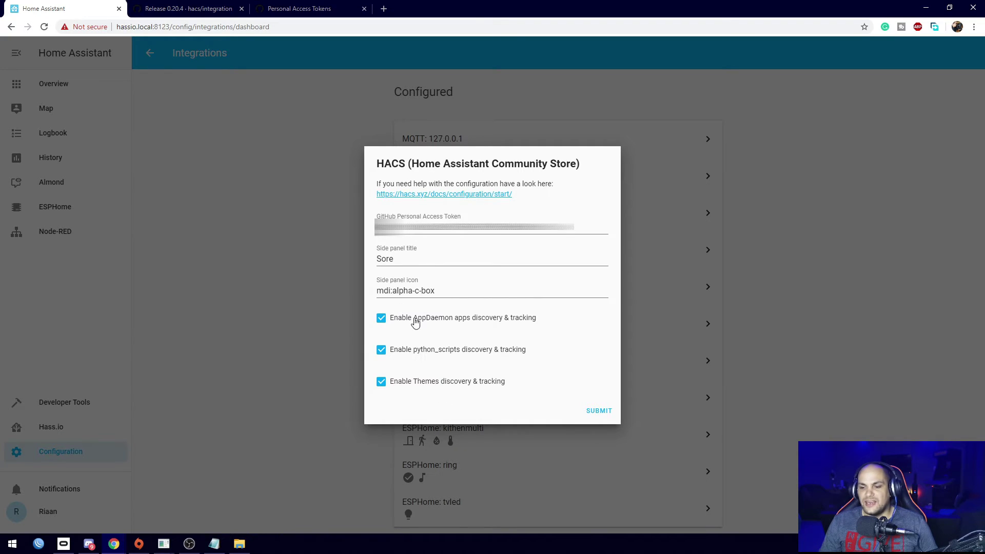
pyautogui.click(599, 412)
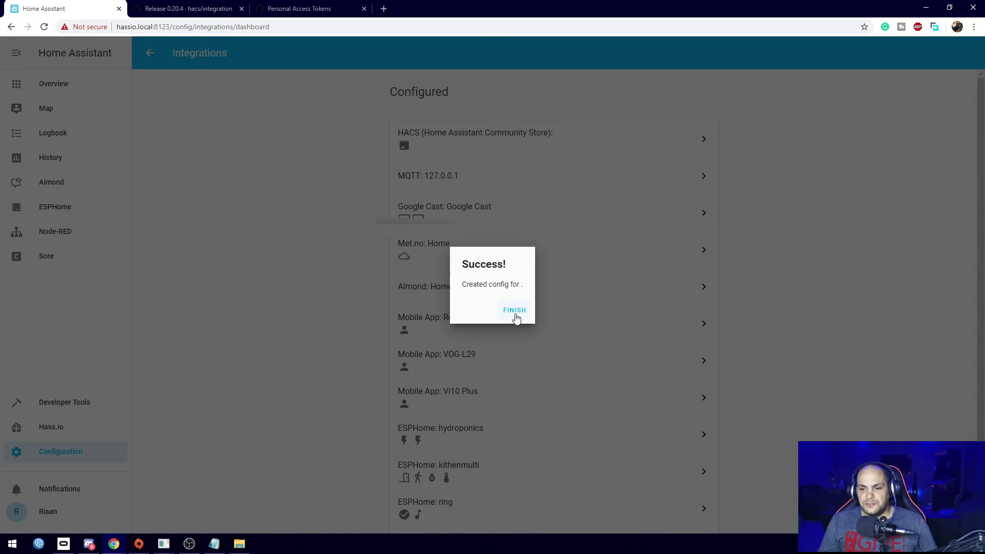
# Close the HACS Success dialog and open the Sore panel from the sidebar.
pyautogui.click(514, 311)
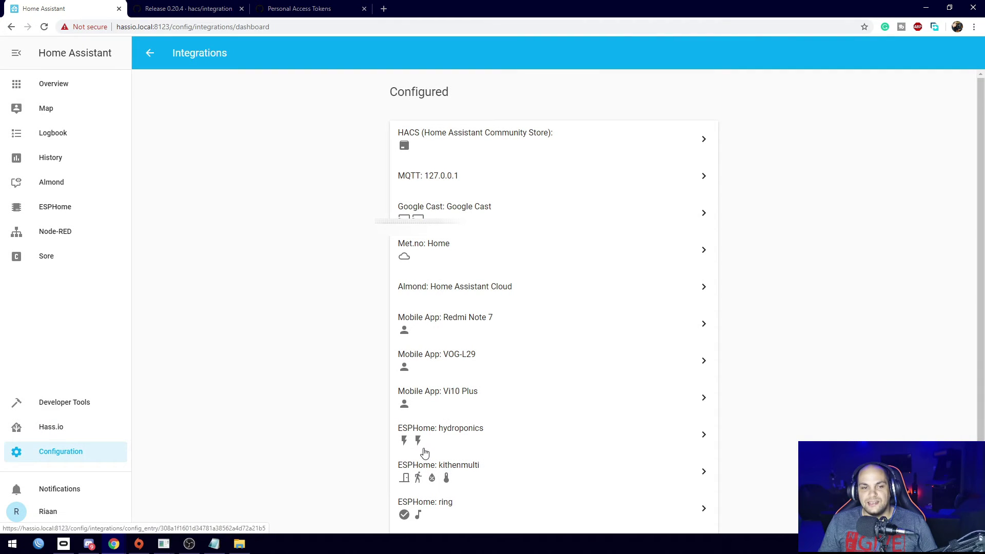
pyautogui.click(45, 261)
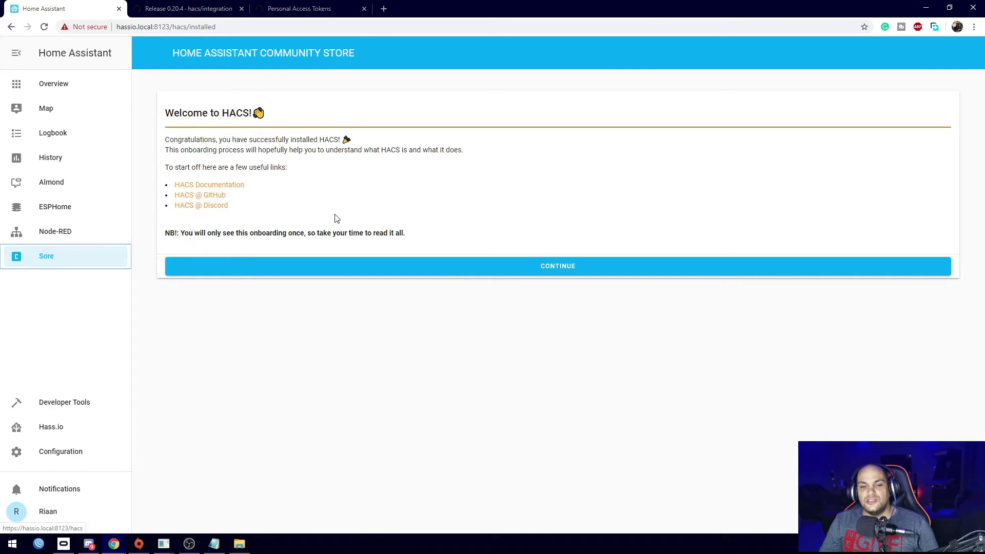
# Continue through the Welcome, Introduction, Background tasks, First startup, Automation and Warning onboarding pages.
pyautogui.click(554, 271)
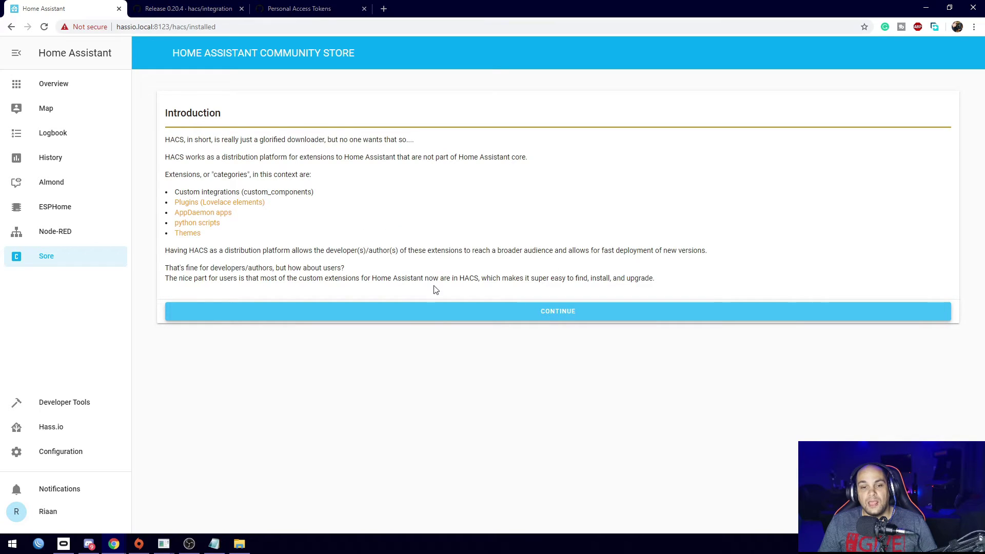
pyautogui.click(552, 317)
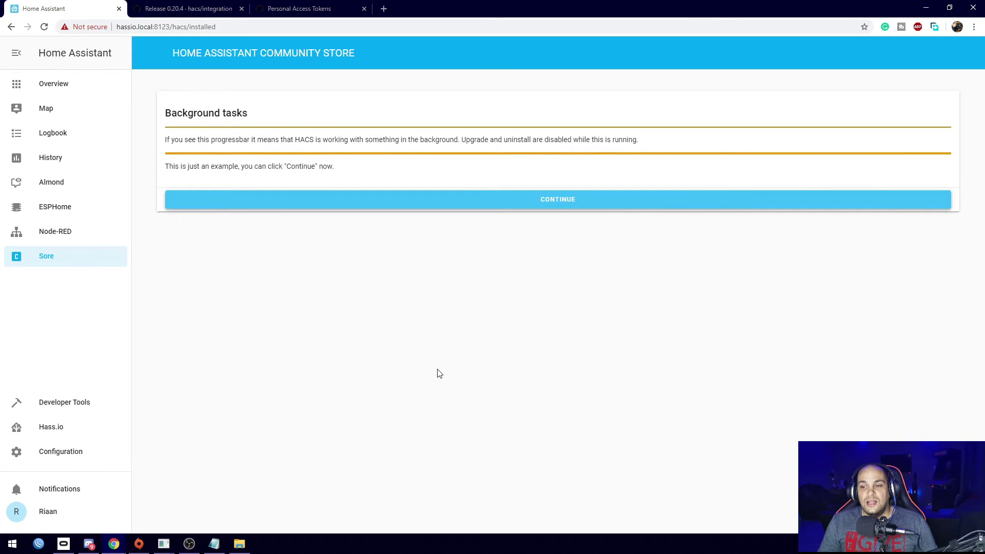
pyautogui.click(544, 205)
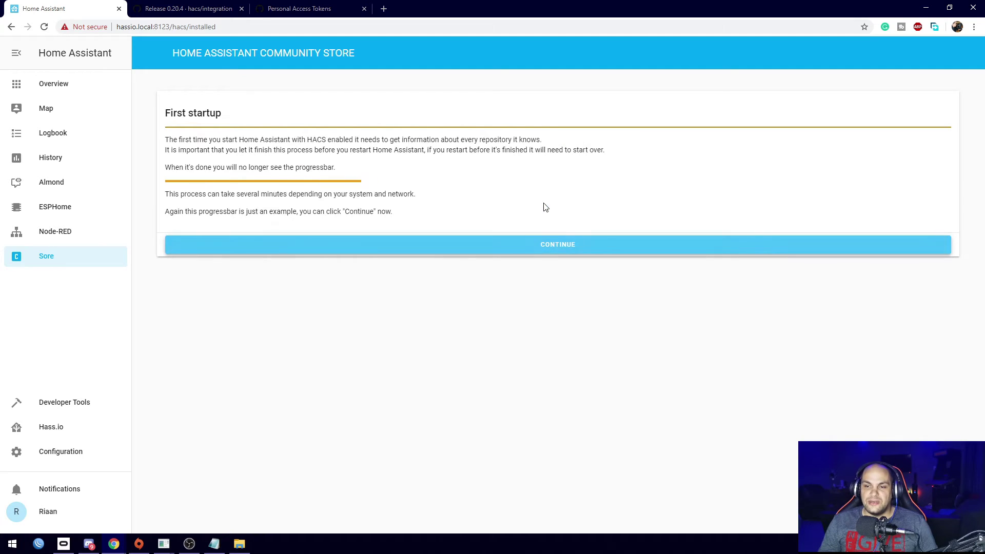
pyautogui.click(557, 250)
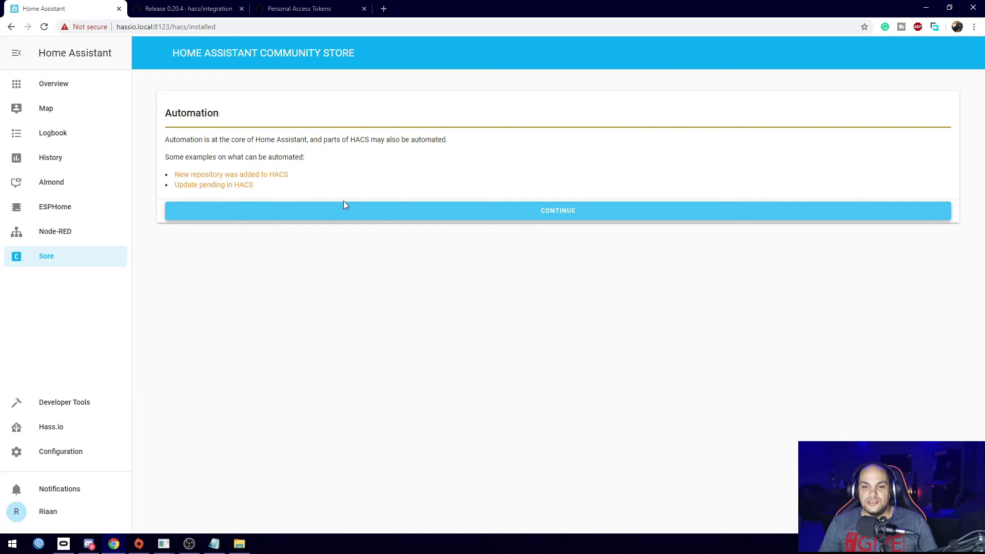
pyautogui.click(385, 212)
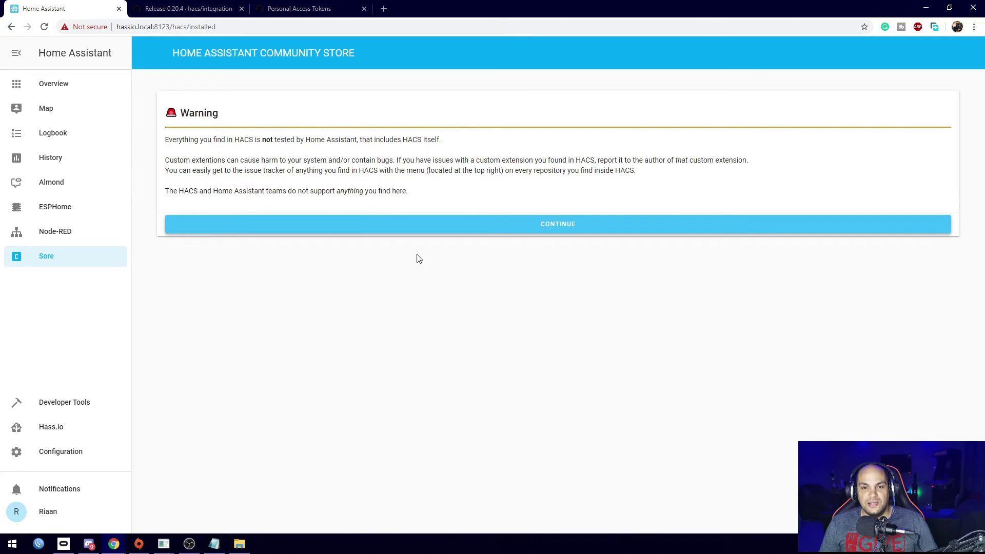
pyautogui.click(545, 225)
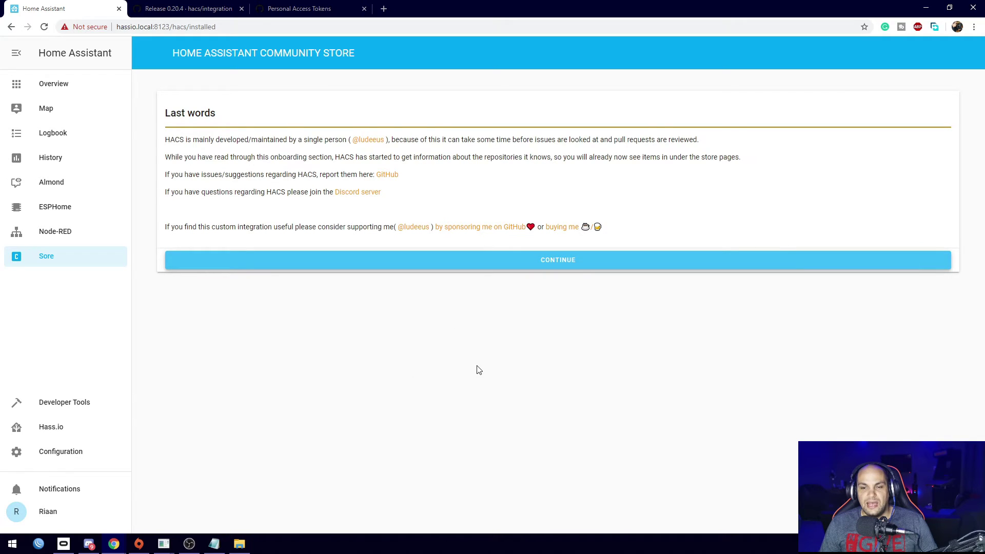
pyautogui.click(568, 265)
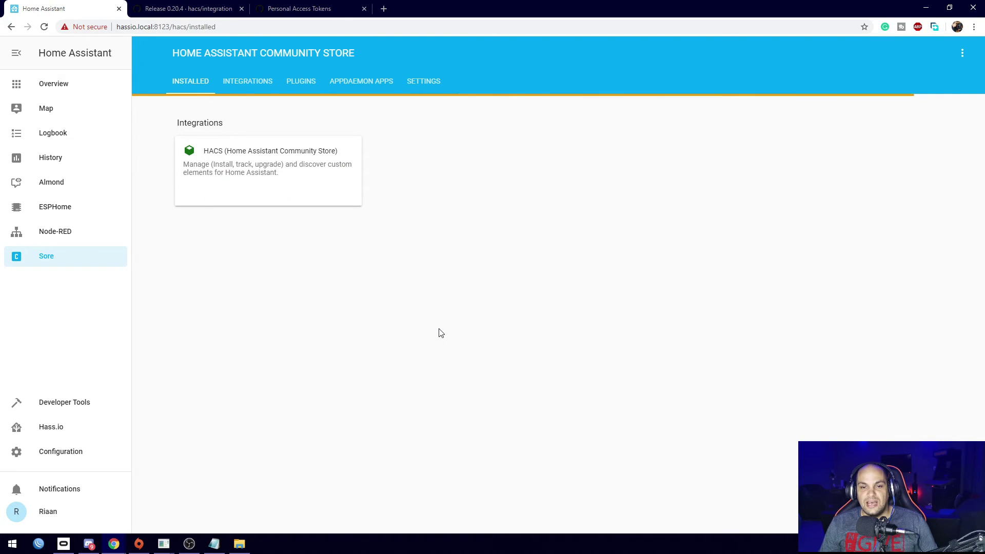